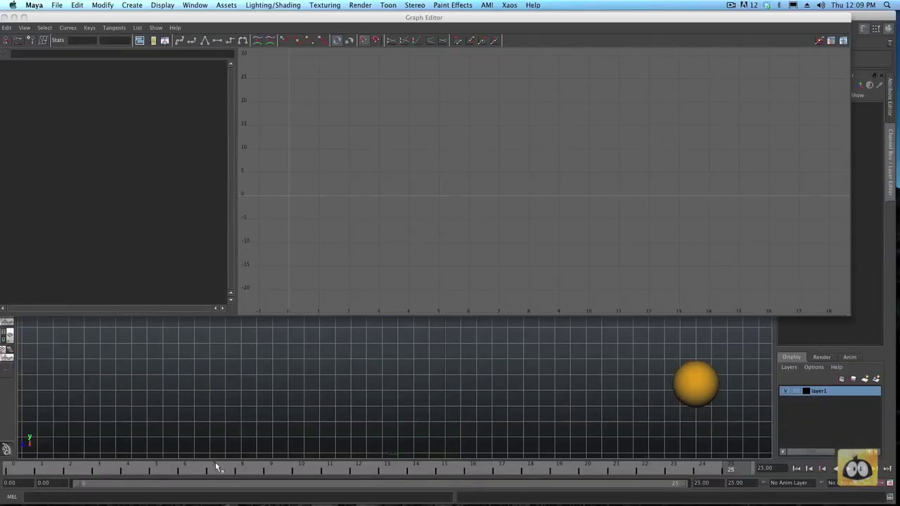
Scrub through the ball's bounce and return to frame 0
left_click_drag(216, 467, 130, 485)
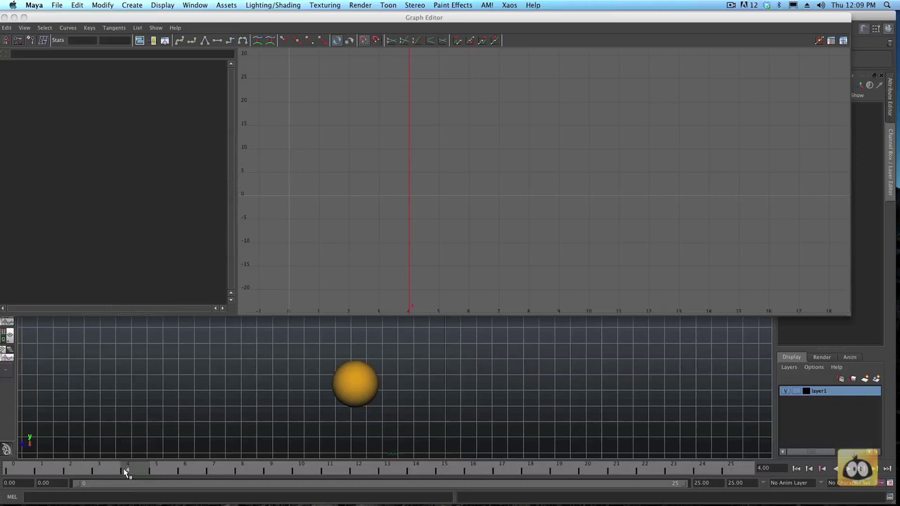
left_click_drag(125, 472, 57, 492)
left_click(600, 381)
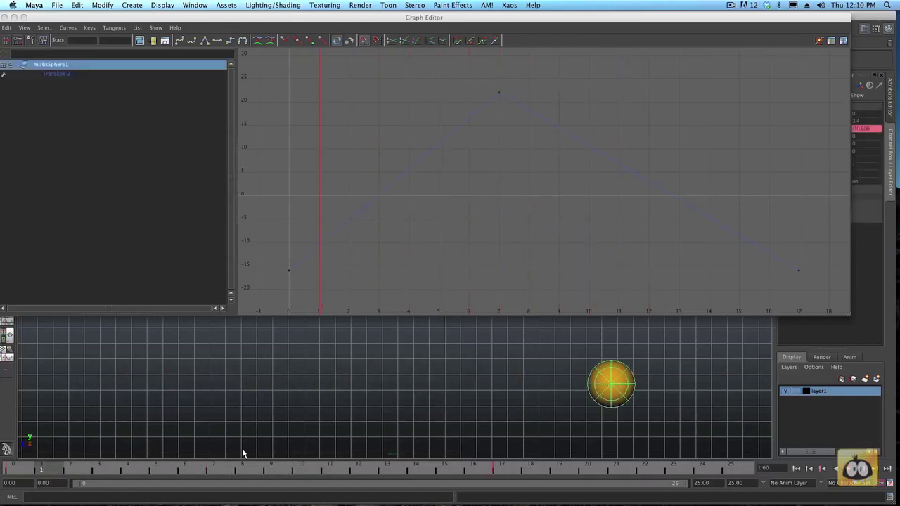
key("alt+shift+v")
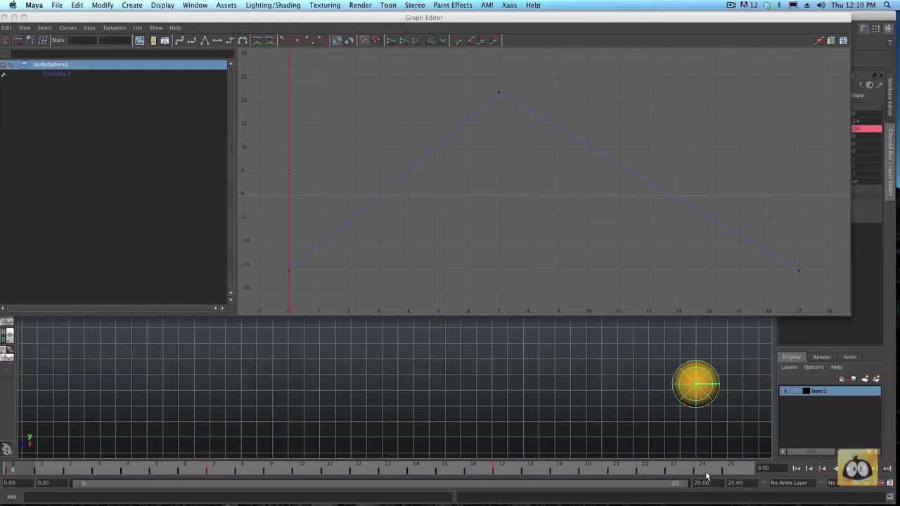
left_click(735, 424)
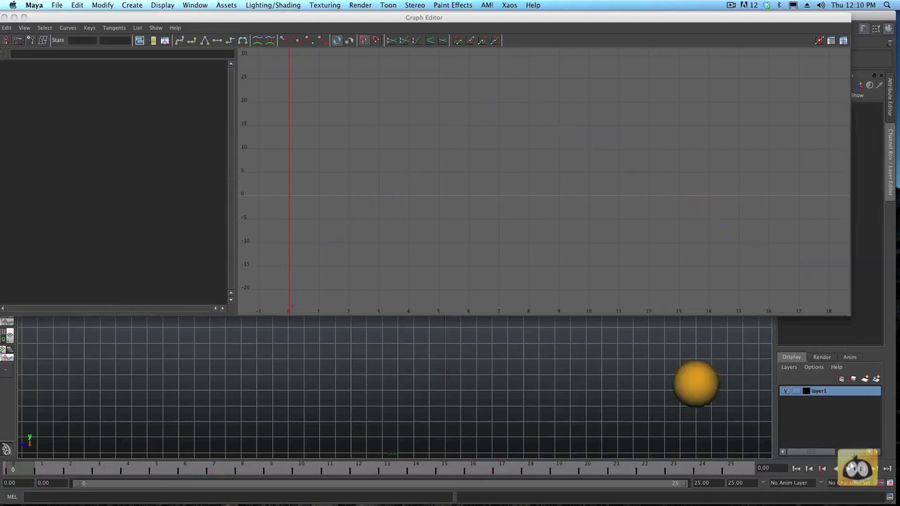
Play and stop the bounce, then select nurbsSphere1 to show its Translate Z curve at frame 4
left_click(852, 469)
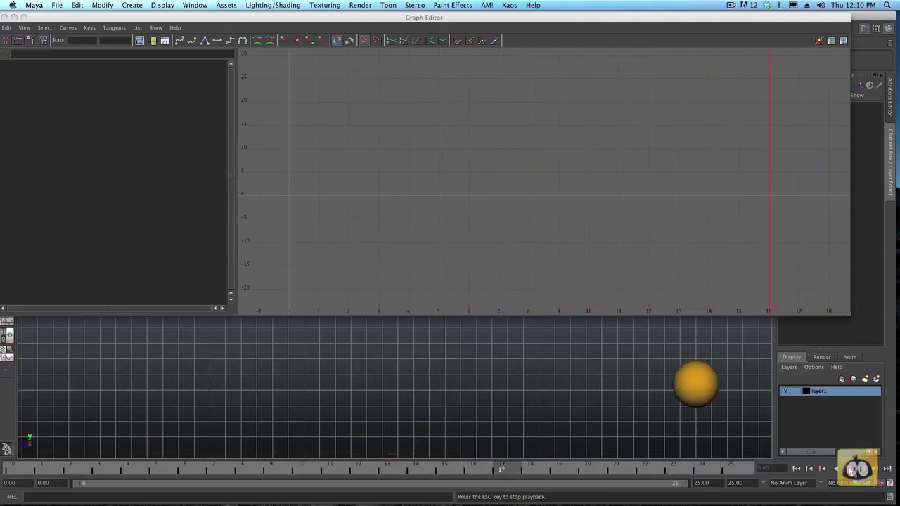
left_click(853, 470)
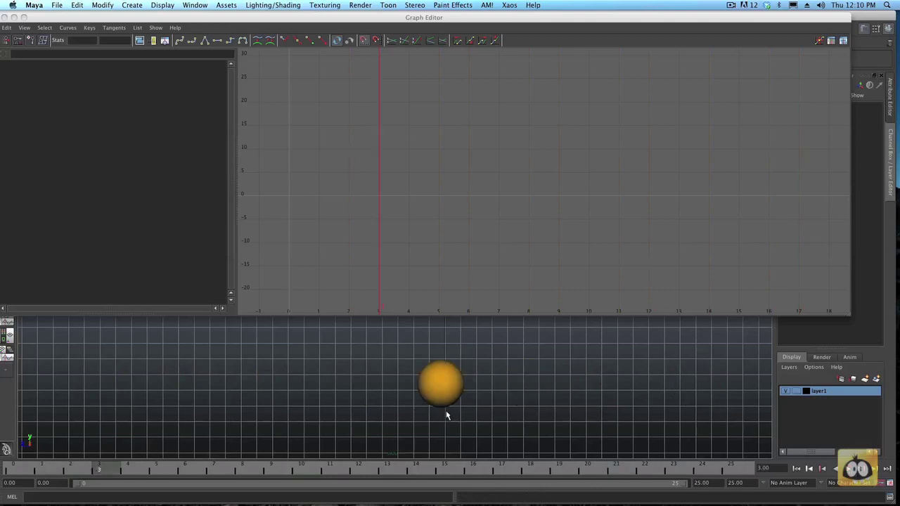
left_click(425, 397)
left_click_drag(155, 470, 196, 501)
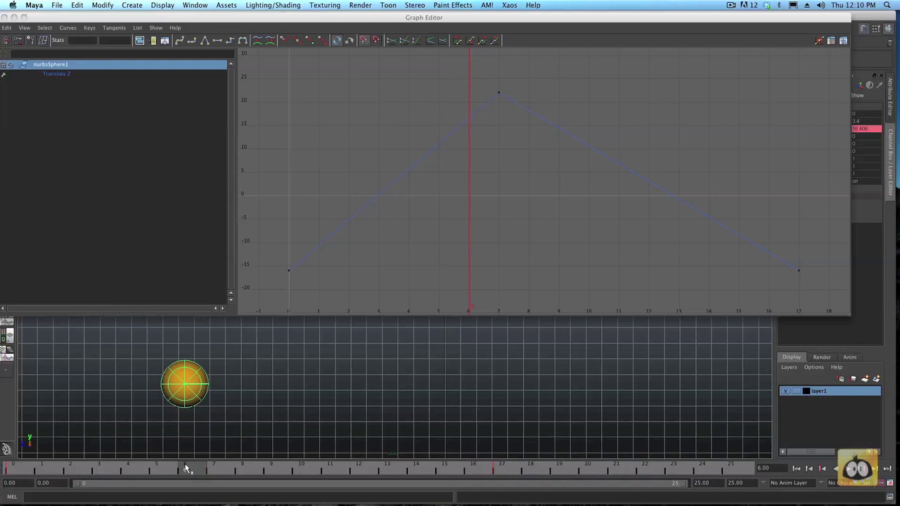
mouse_move(187, 470)
left_mouse_down()
mouse_move(209, 468)
mouse_move(161, 474)
mouse_move(190, 475)
left_mouse_up()
left_click_drag(419, 139, 443, 176)
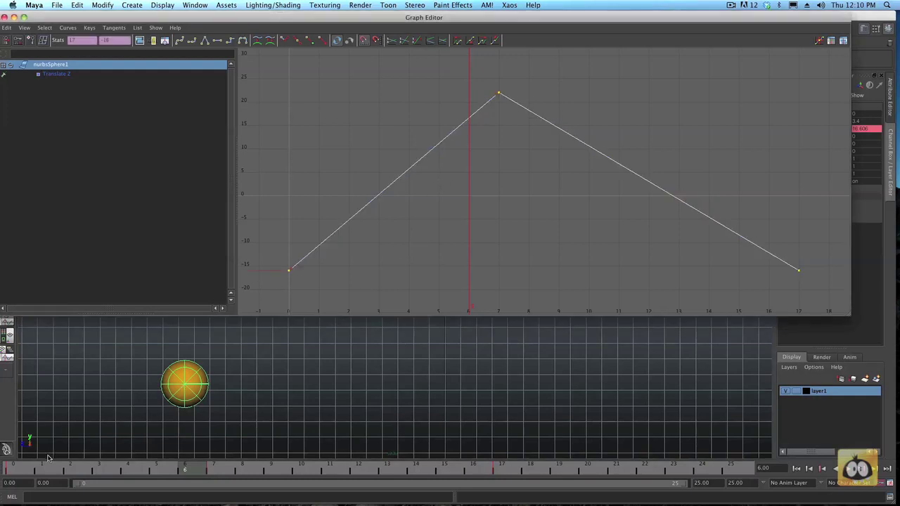
left_click_drag(30, 471, 3, 475)
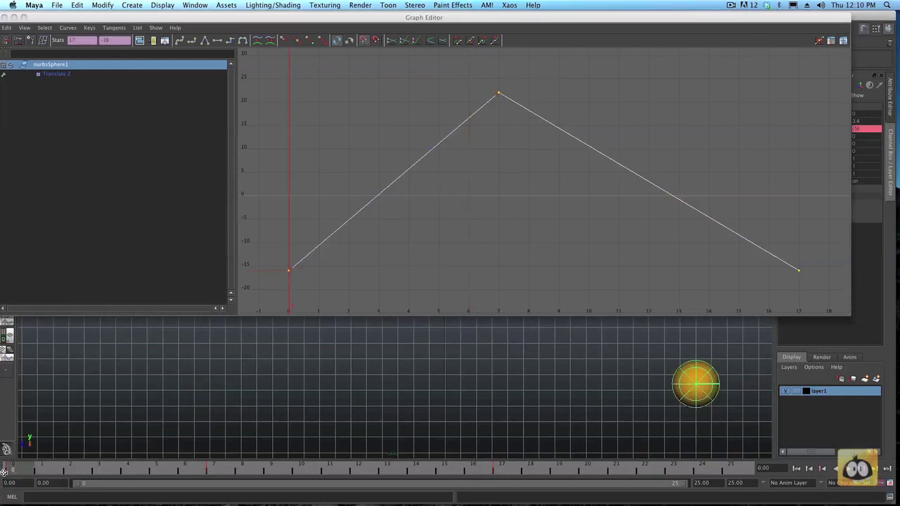
key("alt+v")
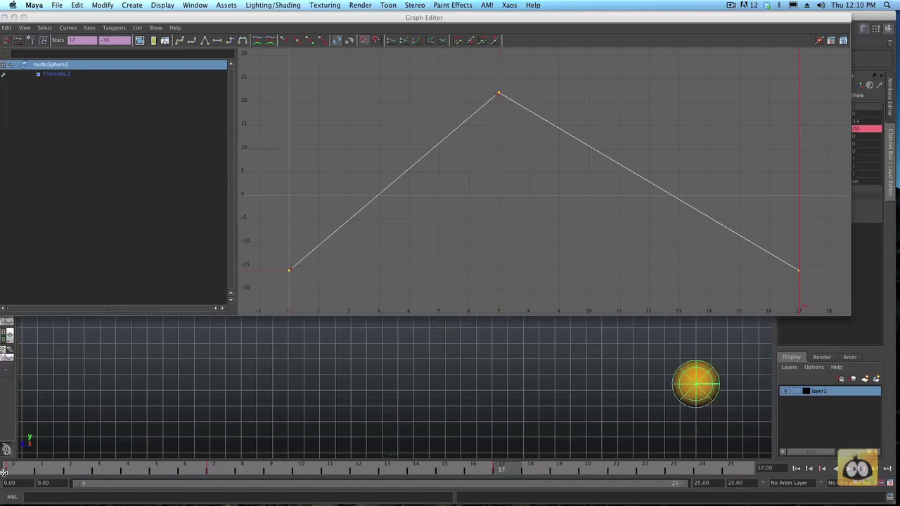
left_click(388, 245)
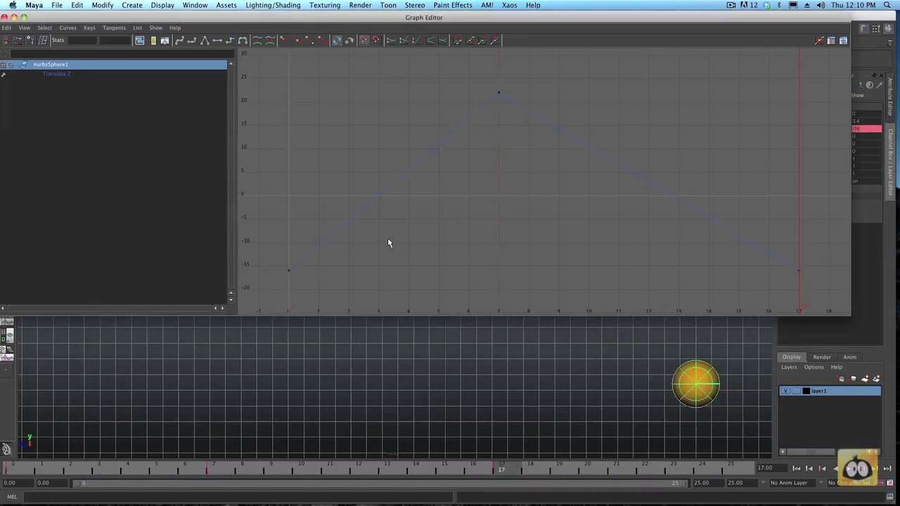
left_click(472, 111)
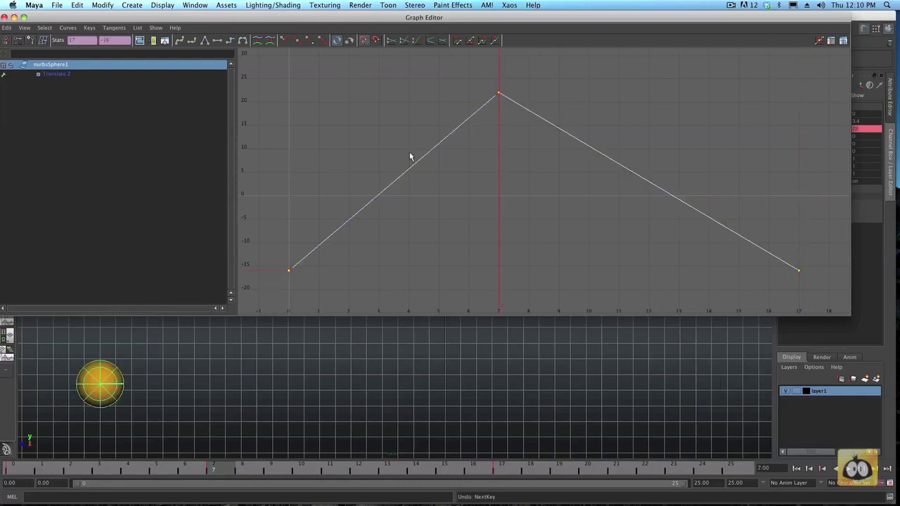
key(".")
key("alt+")
Bake the Translate Z curve so it has a key on every frame from 0 to 17
left_click(367, 176)
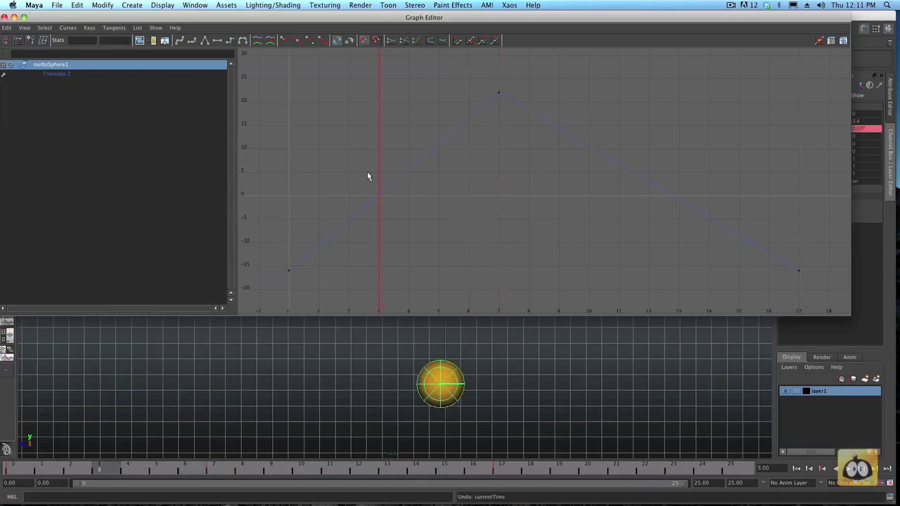
key("g")
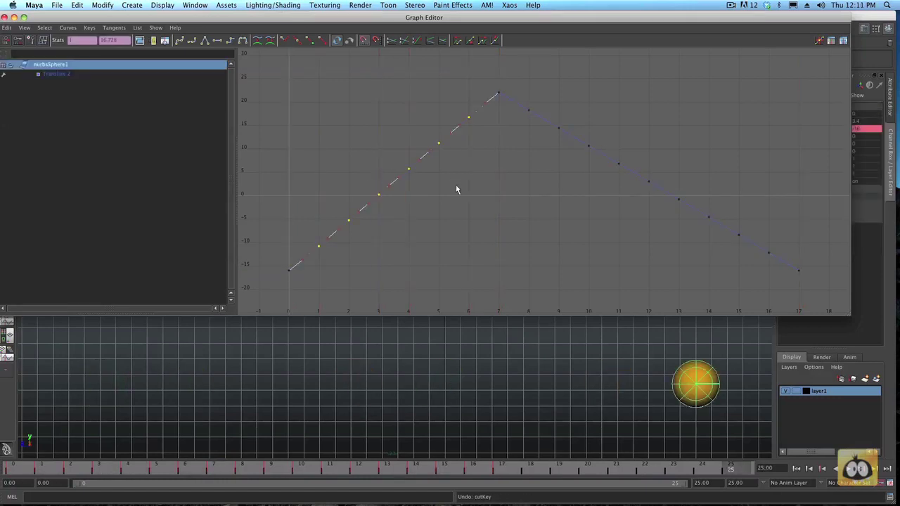
left_click(439, 183)
left_click(413, 166)
left_click(491, 189)
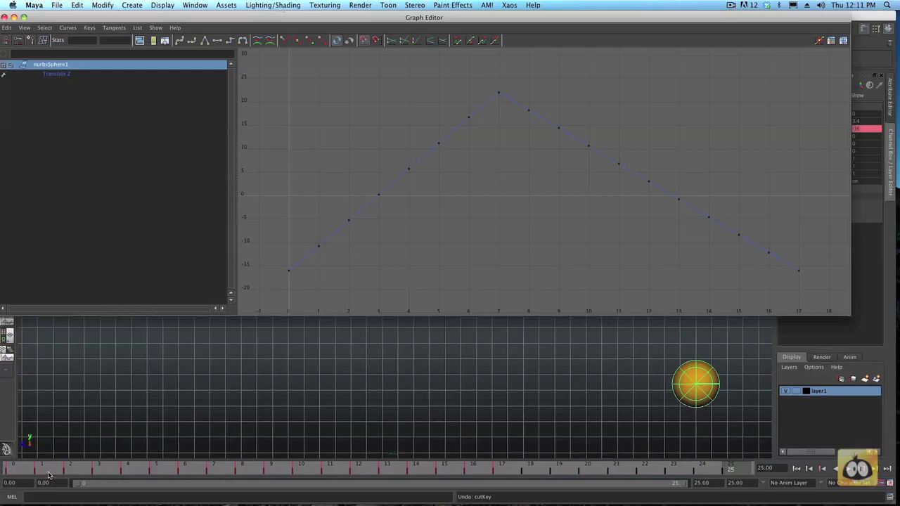
Select the frame 5 key and scrub through the early frames of the bounce
left_click_drag(50, 476, 129, 473)
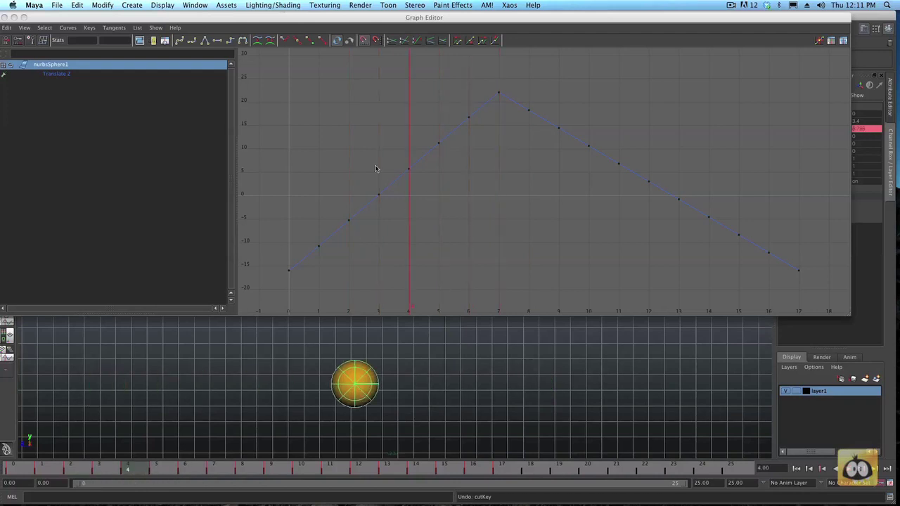
left_click(438, 143)
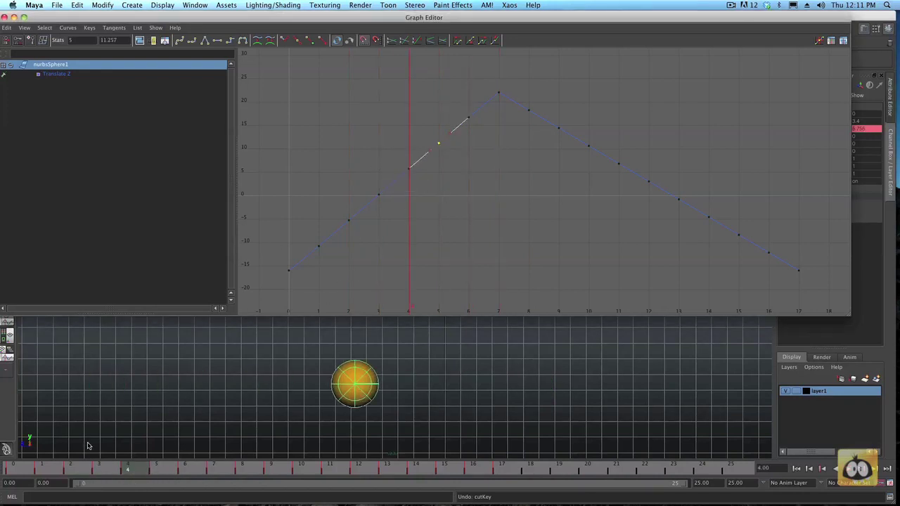
left_click_drag(33, 475, 514, 479)
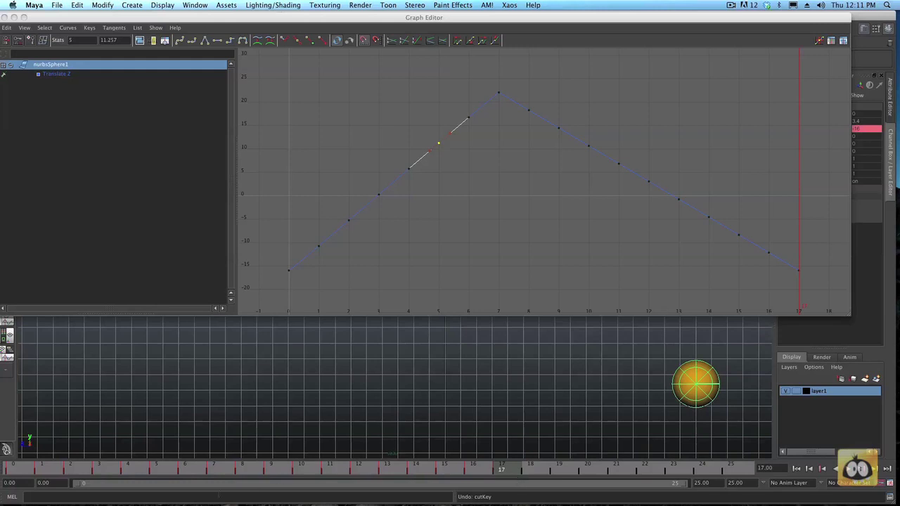
left_click_drag(138, 473, 218, 467)
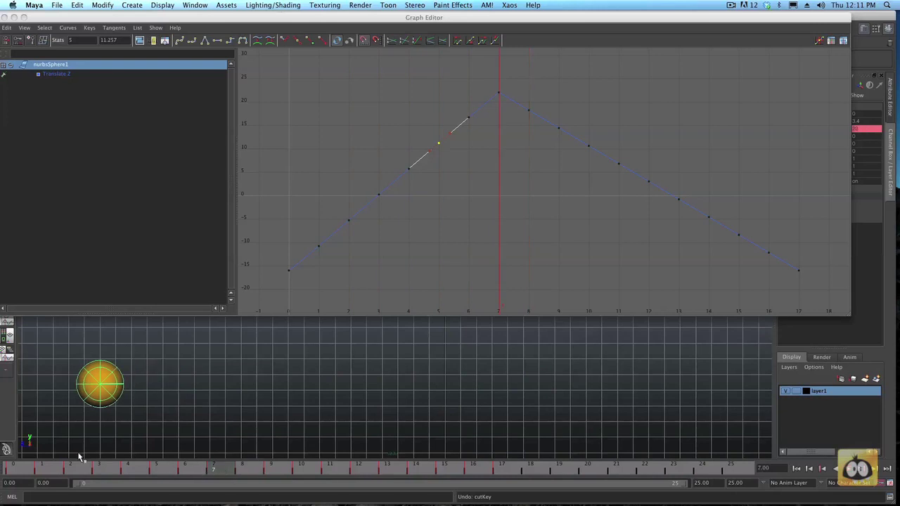
left_click(397, 182)
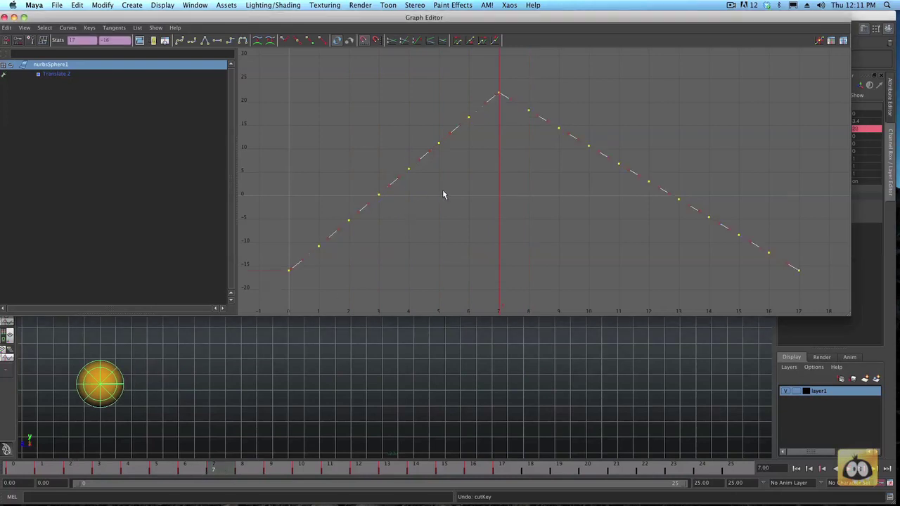
left_click(28, 473)
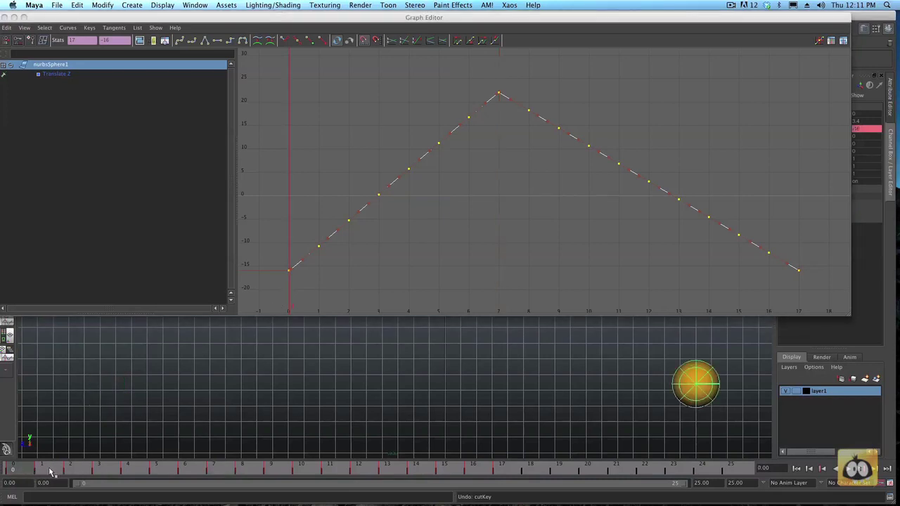
left_click_drag(51, 468, 197, 481)
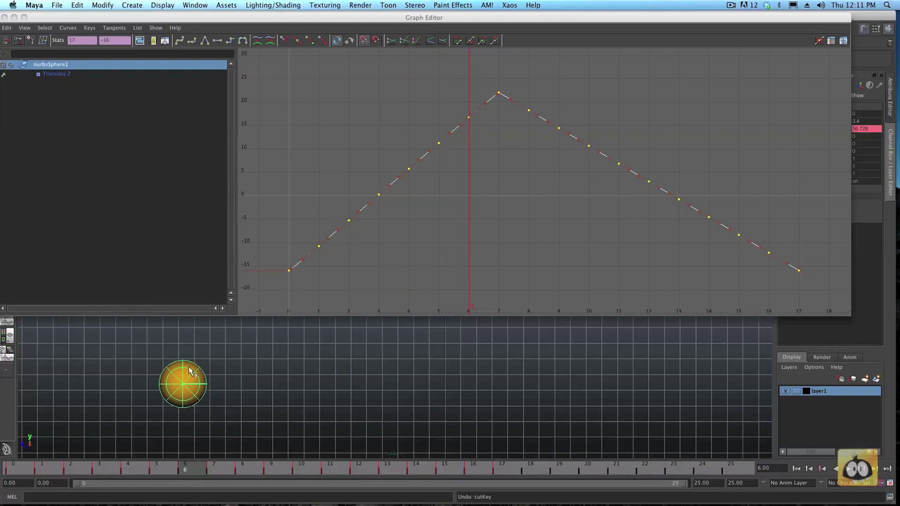
left_click(73, 473)
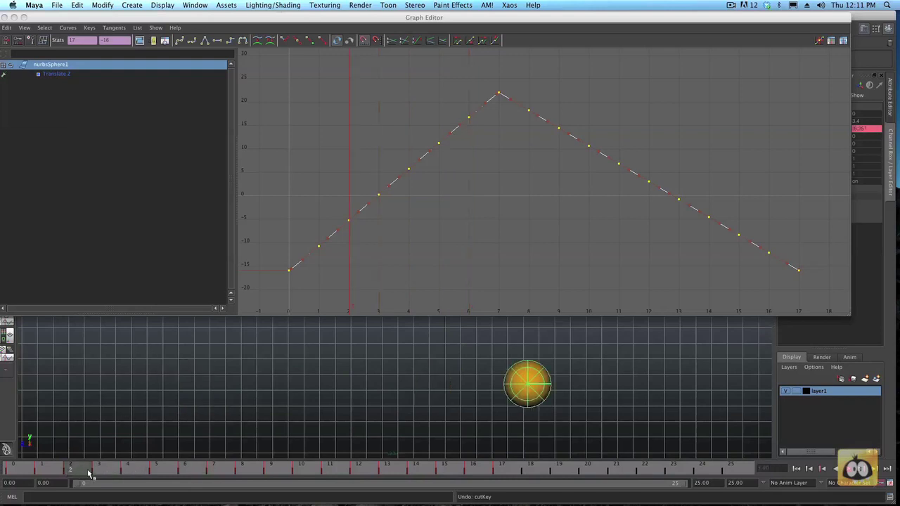
mouse_move(89, 474)
left_mouse_down()
mouse_move(227, 475)
mouse_move(81, 480)
mouse_move(41, 473)
mouse_move(297, 455)
mouse_move(523, 456)
mouse_move(511, 462)
mouse_move(532, 469)
mouse_move(49, 464)
left_mouse_up()
left_click(331, 438)
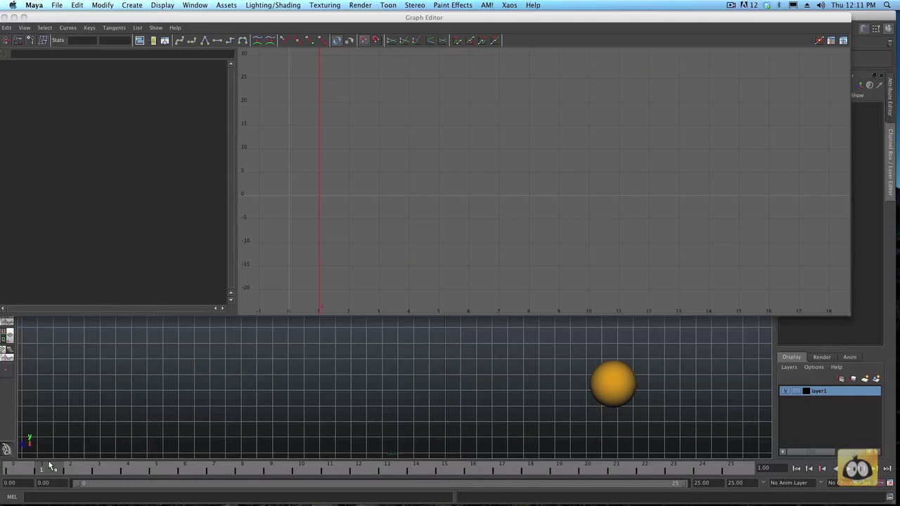
left_click(618, 377)
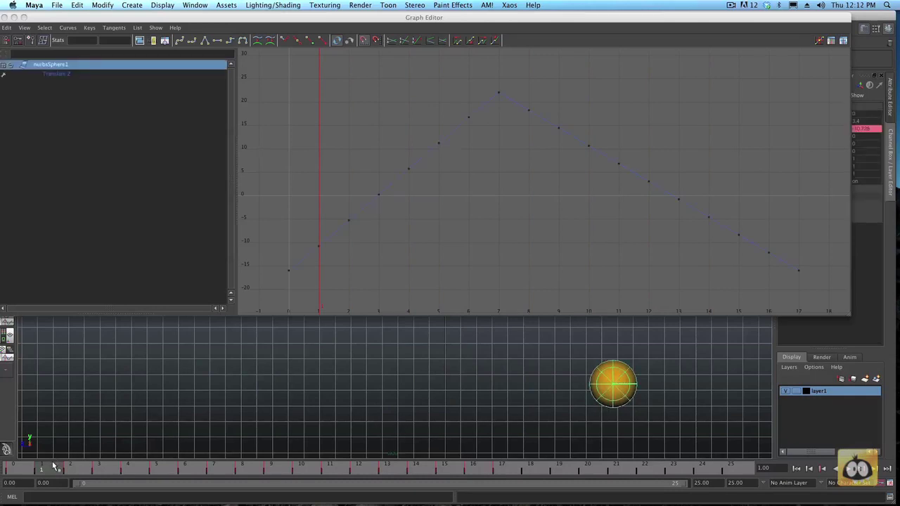
left_click_drag(55, 466, 224, 461)
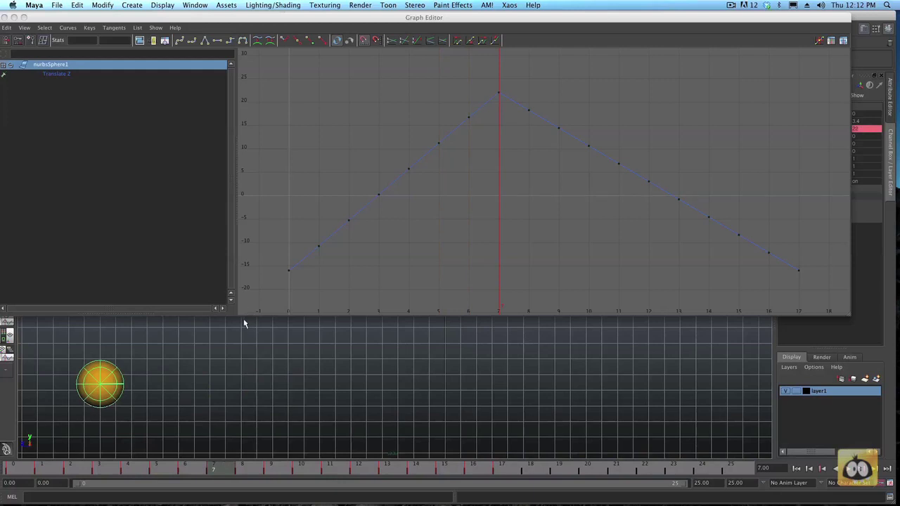
left_click_drag(54, 465, 33, 469)
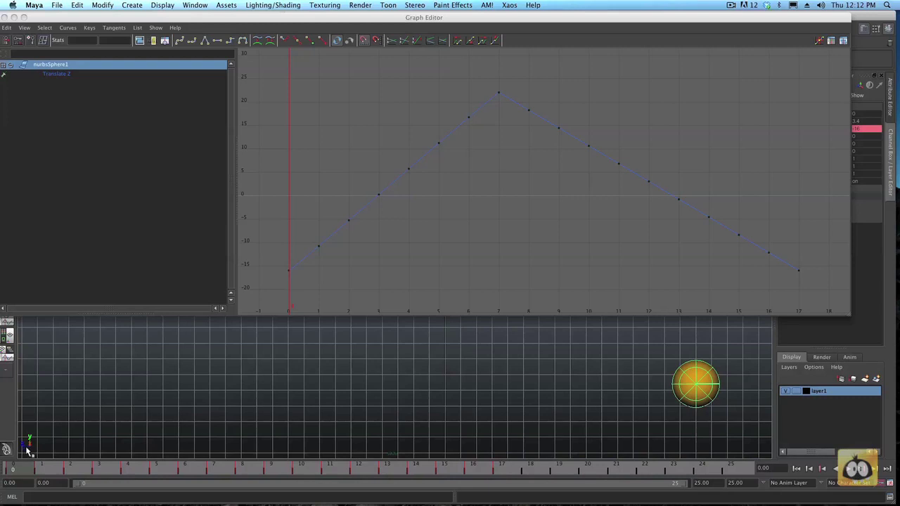
left_click_drag(28, 469, 80, 475)
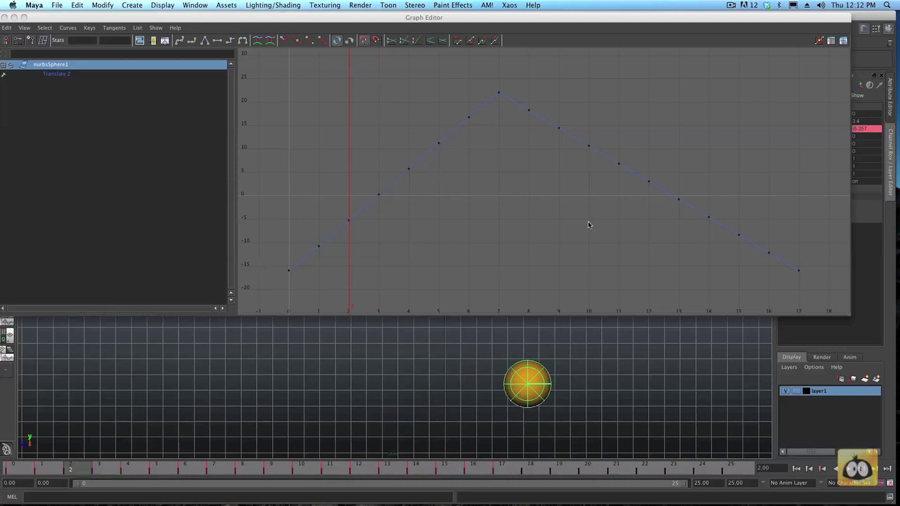
left_click(457, 127)
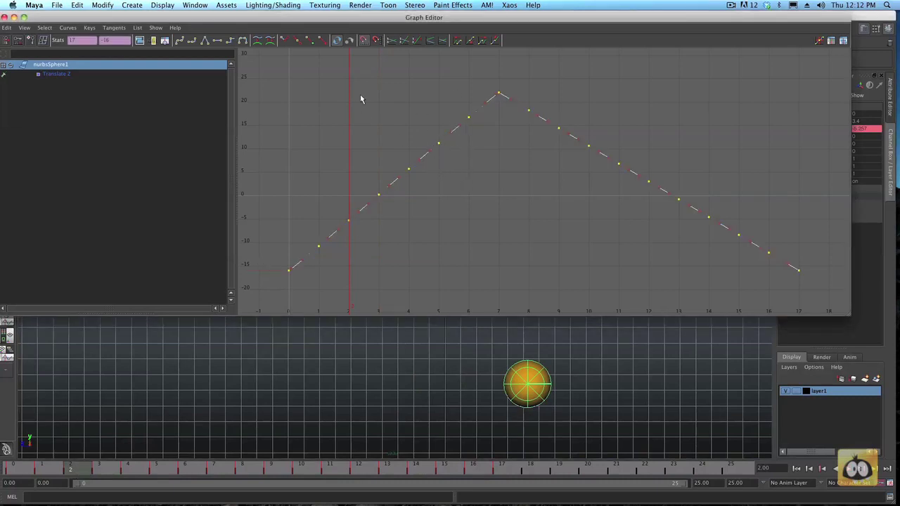
Give all Translate Z keys linear tangents, then select the frame 4 key and scrub frames 2–7
left_click(207, 41)
left_click(373, 117)
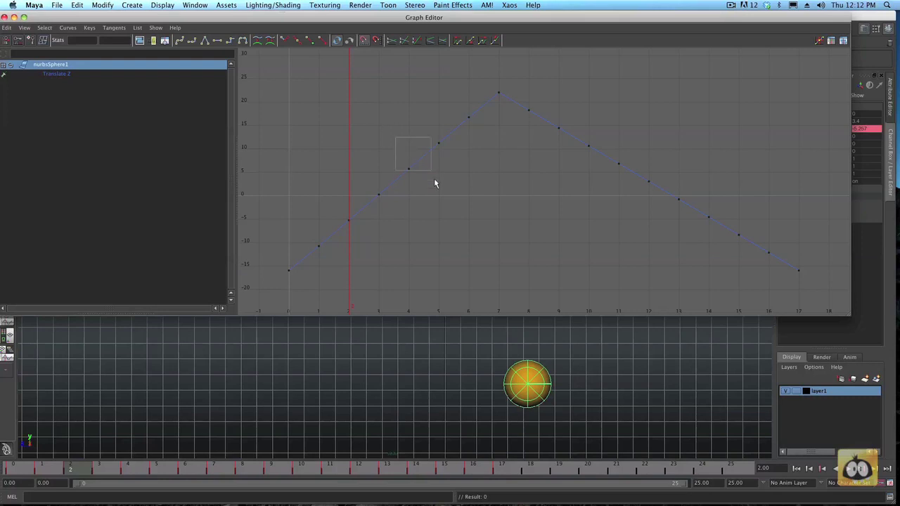
left_click_drag(433, 184, 428, 184)
left_click_drag(405, 223, 477, 123)
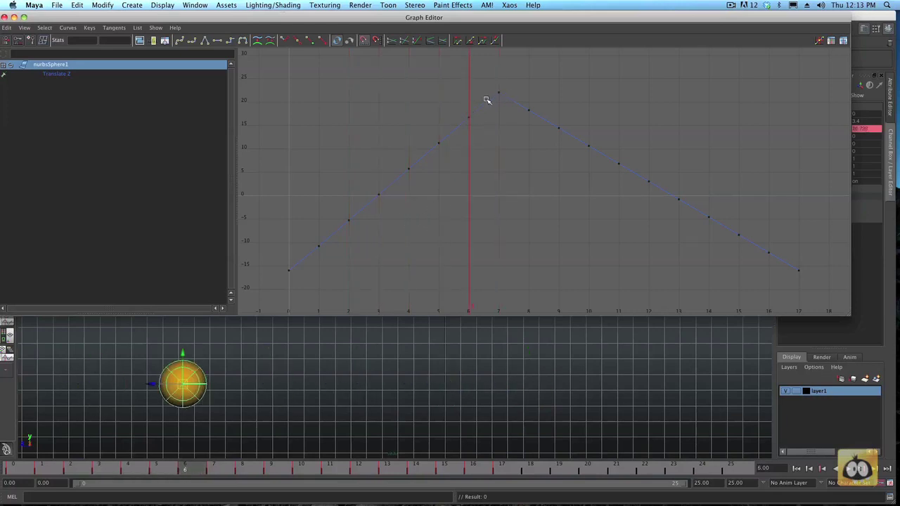
left_click_drag(426, 148, 457, 111)
Raise the frame 6 key toward the peak, checking spacing around frames 5–8
middle_click_drag(482, 132, 482, 113)
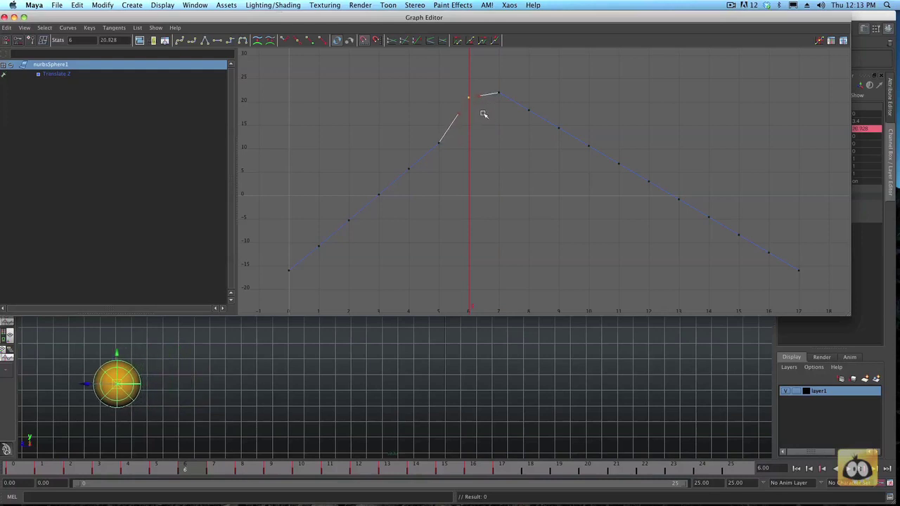
key("alt+comma")
key("alt+period")
key("alt+period")
key("alt+comma")
key("alt+period")
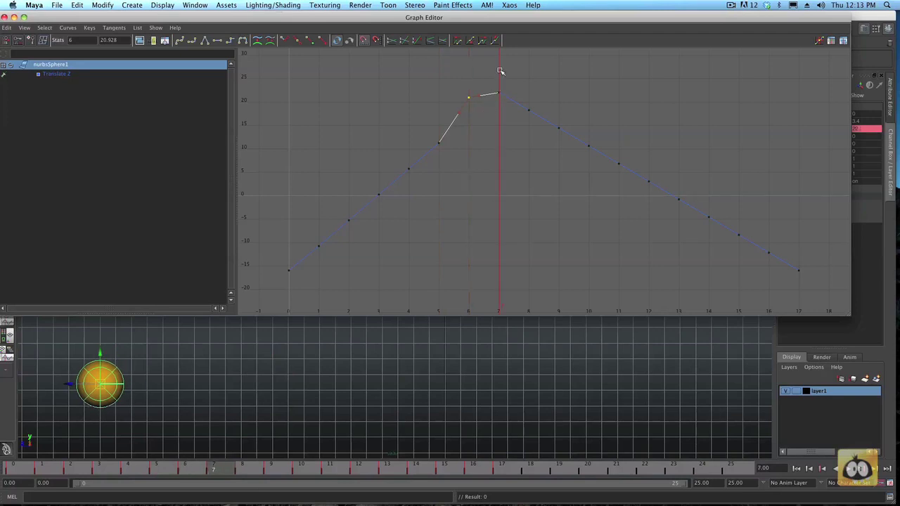
key("alt+comma")
key("alt+period")
key("alt+comma")
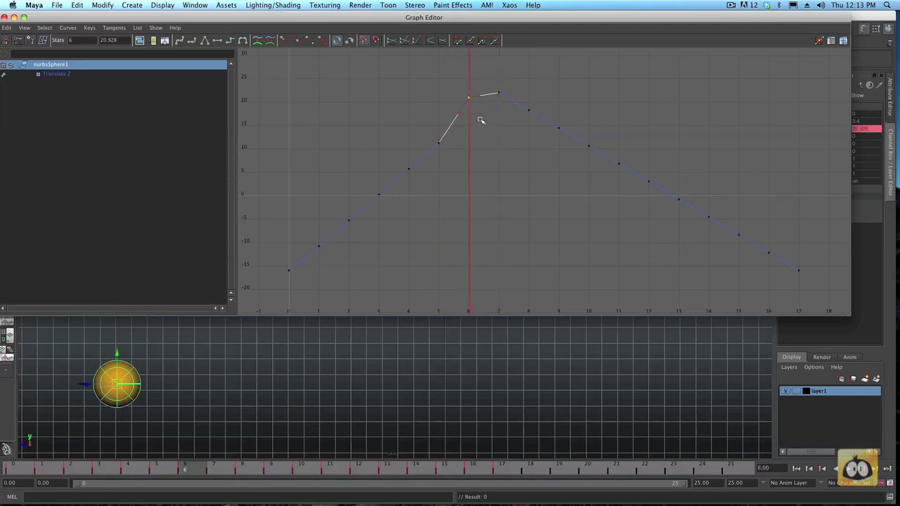
key("alt+comma")
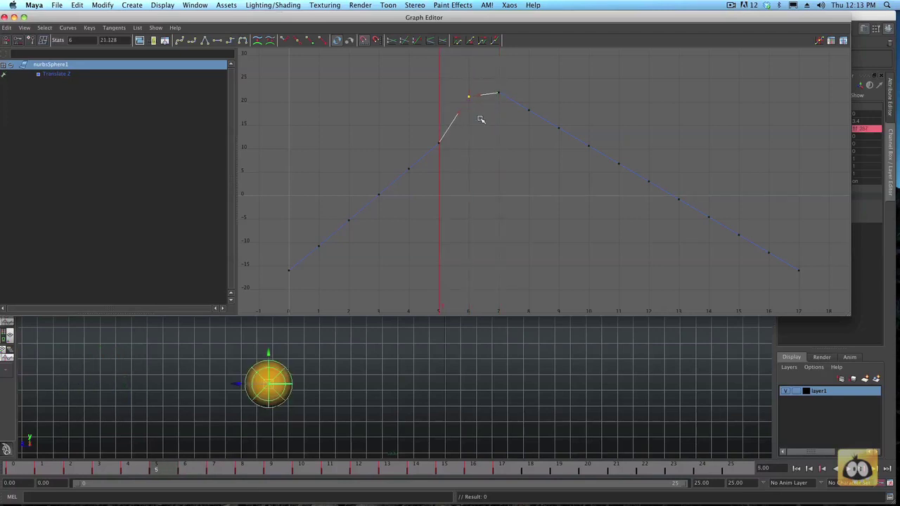
key("alt+period")
key("alt+period")
key("alt+comma")
key("alt+period")
key("alt+period")
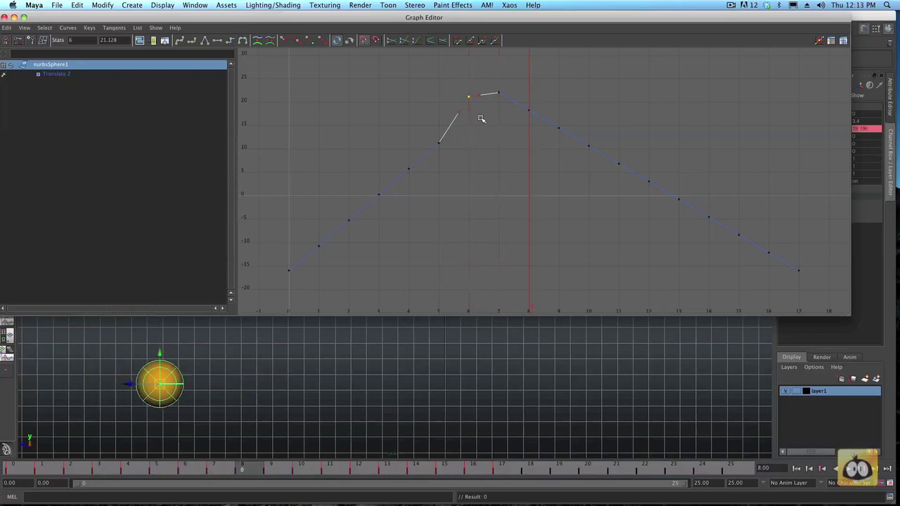
key("alt+comma")
key("alt+comma")
key("alt+period")
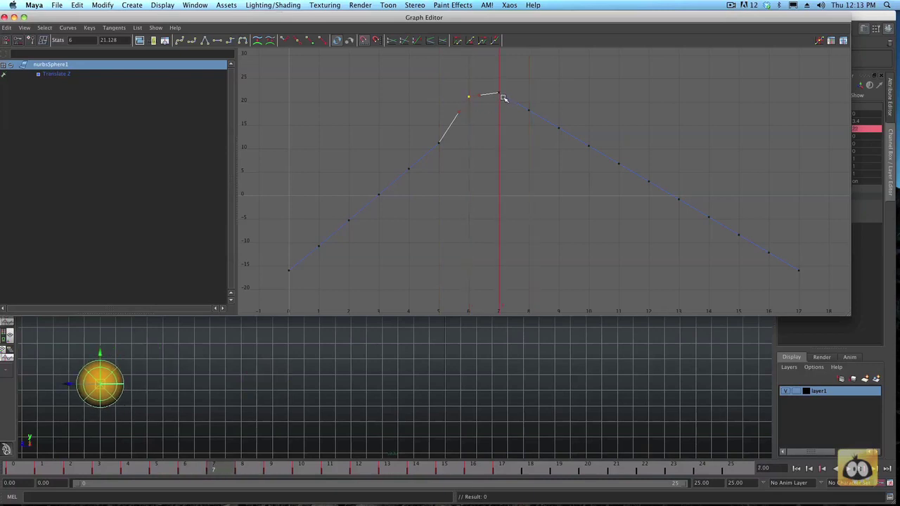
key("alt+comma")
key("alt+comma")
key("alt+period")
key("alt+period")
key("alt+period")
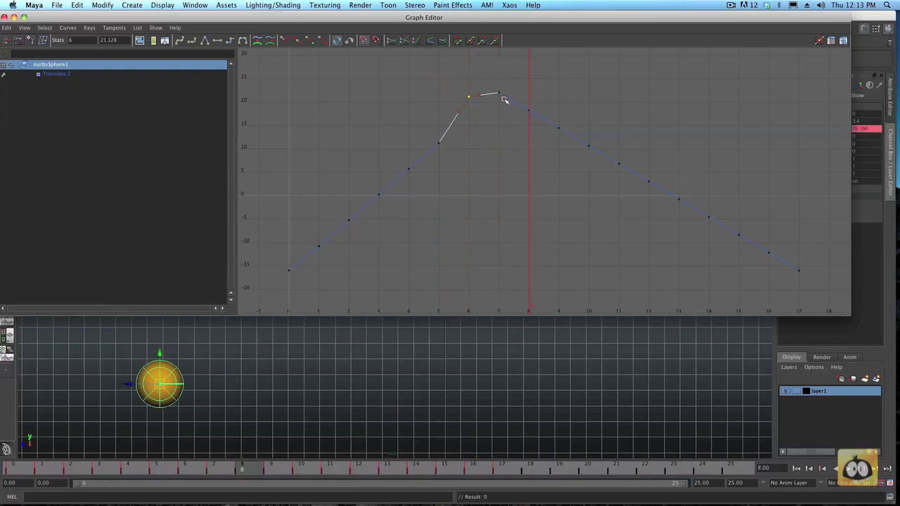
Raise the frame 8 key toward the peak and check the spacing through frames 4–11
middle_click_drag(535, 123, 535, 109)
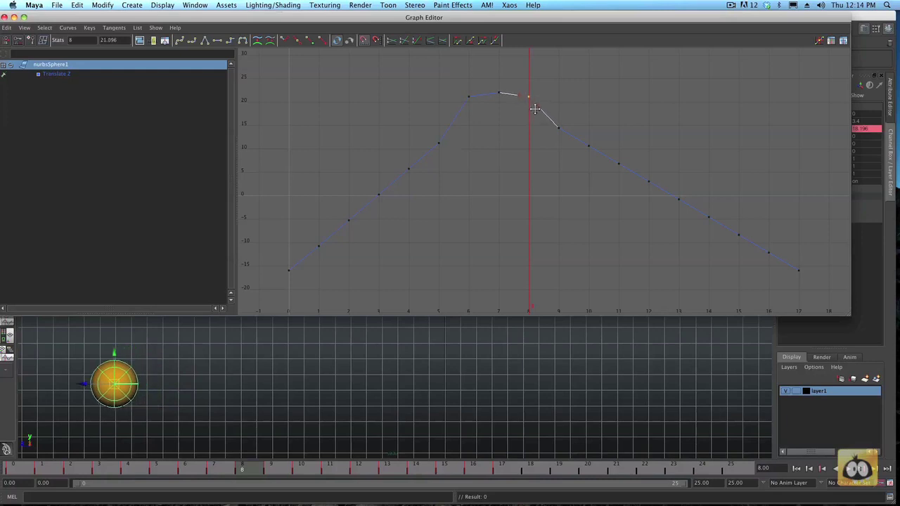
key("alt+period")
key("alt+period")
key("alt+period")
key("alt+comma")
key("alt+comma")
key("alt+comma")
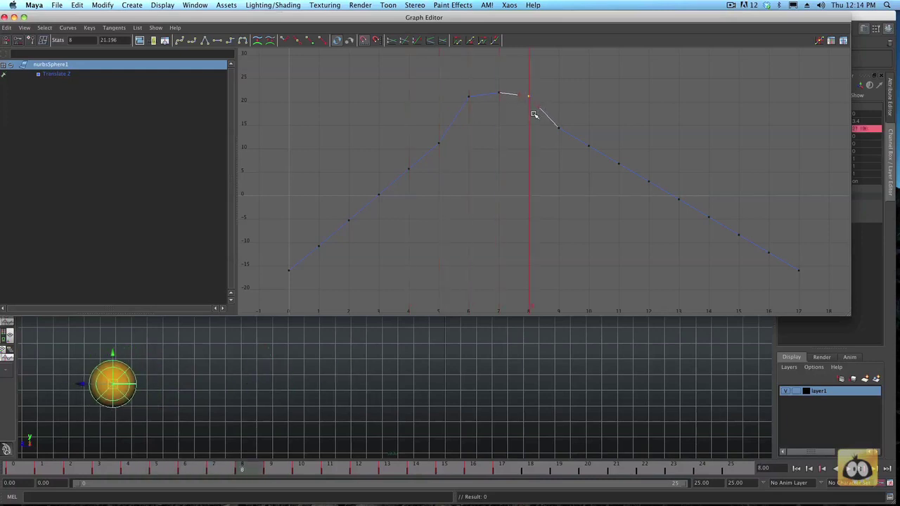
key("alt+period")
key("alt+period")
key("alt+period")
key("alt+comma")
key("alt+comma")
key("alt+comma")
key("alt+comma")
key("alt+comma")
key("alt+comma")
key("alt+comma")
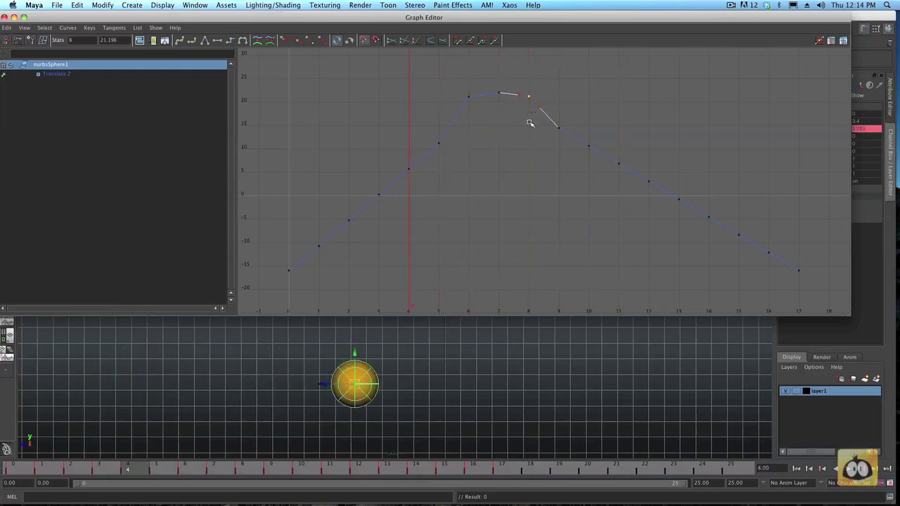
key("alt+period")
key("alt+period")
key("alt+period")
key("alt+period")
key("alt+period")
key("alt+comma")
key("alt+comma")
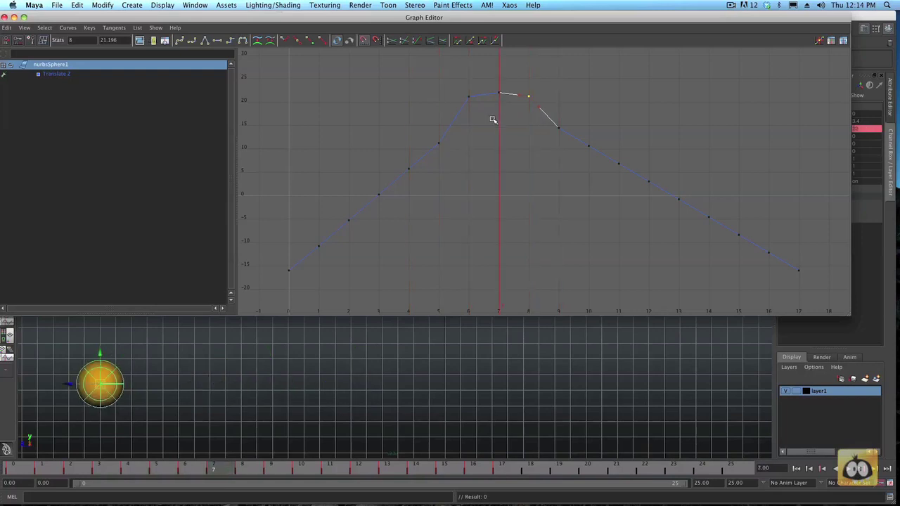
key("alt+comma")
key("alt+comma")
key("alt+comma")
key("alt+period")
key("alt+period")
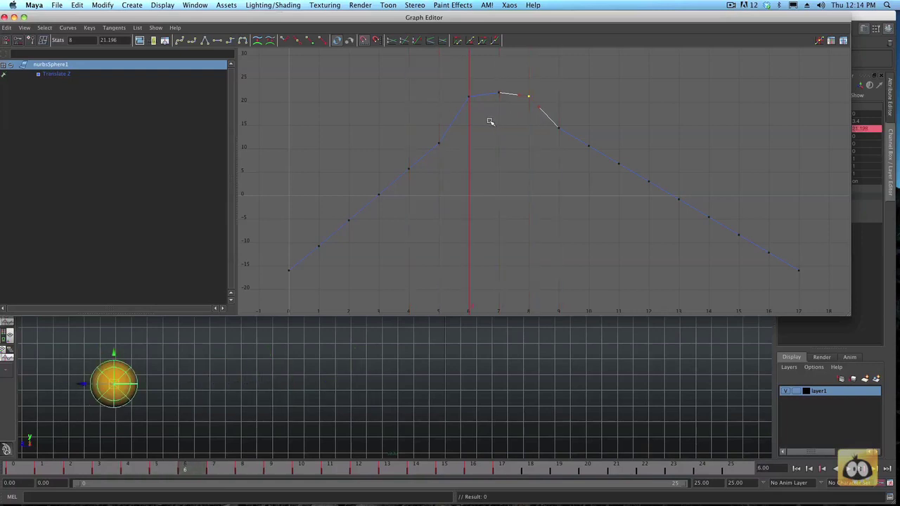
key("alt+comma")
key("alt+comma")
key("alt+period")
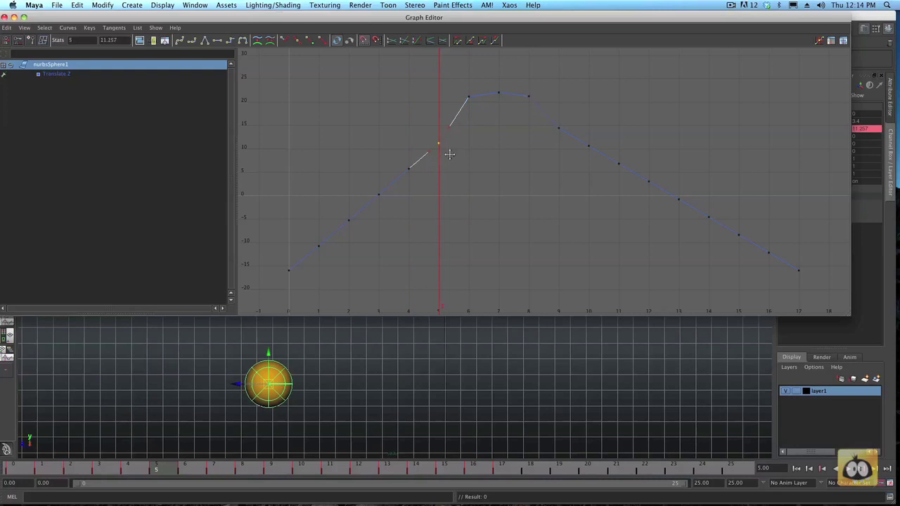
Raise the frame 5 key to 16.757 and play back the reshaped bounce
middle_click_drag(449, 154, 449, 150)
key("alt+comma")
key("alt+comma")
key("alt+comma")
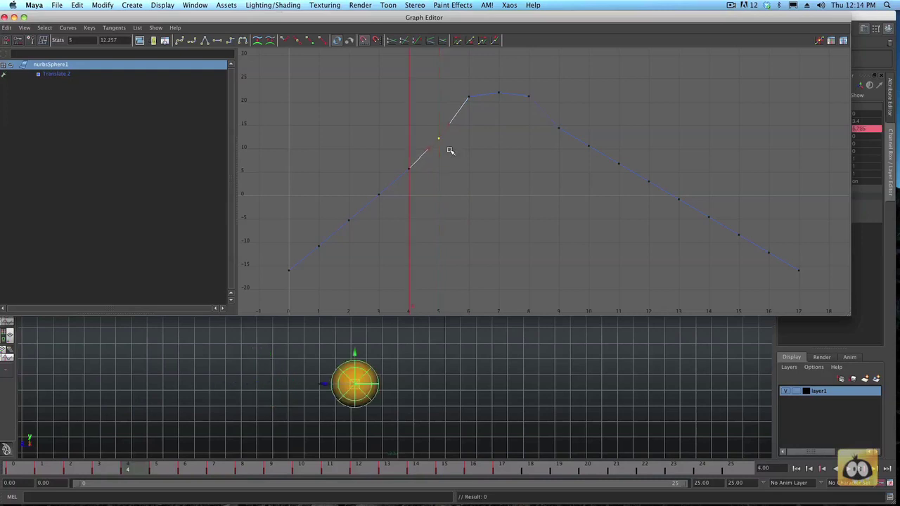
key("alt+period")
key("alt+period")
key("alt+period")
key("alt+period")
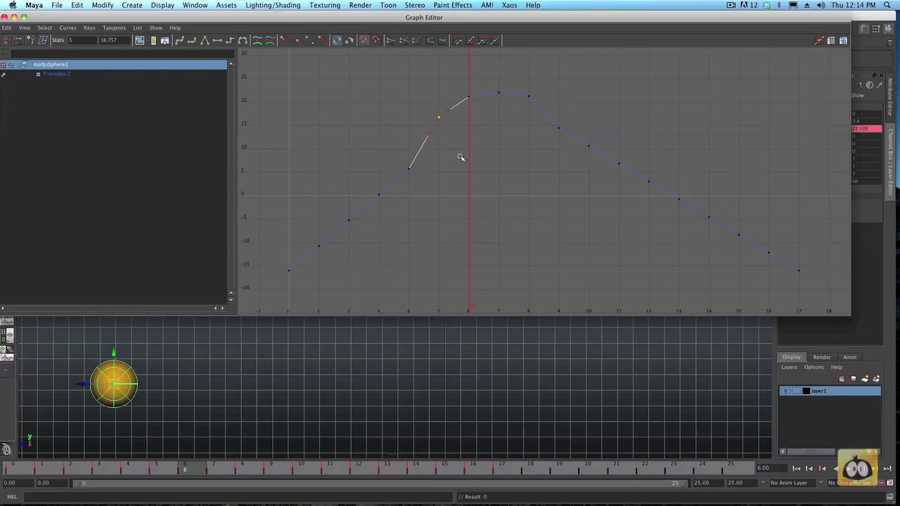
key("alt+comma")
key("alt+comma")
key("alt+comma")
key("alt+comma")
key("alt+comma")
key("alt+comma")
key("alt+period")
key("alt+period")
key("alt+period")
key("alt+period")
key("alt+period")
key("alt+period")
key("alt+period")
key("alt+period")
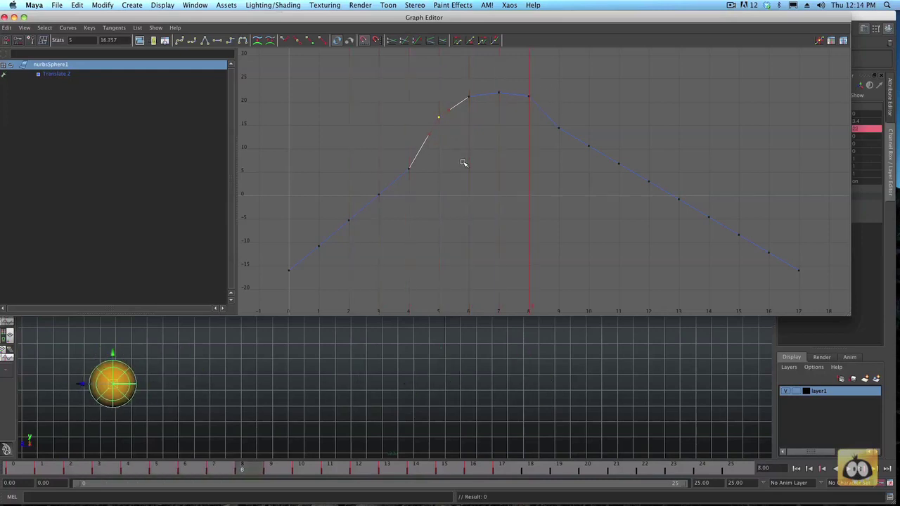
key("alt+period")
key("alt+period")
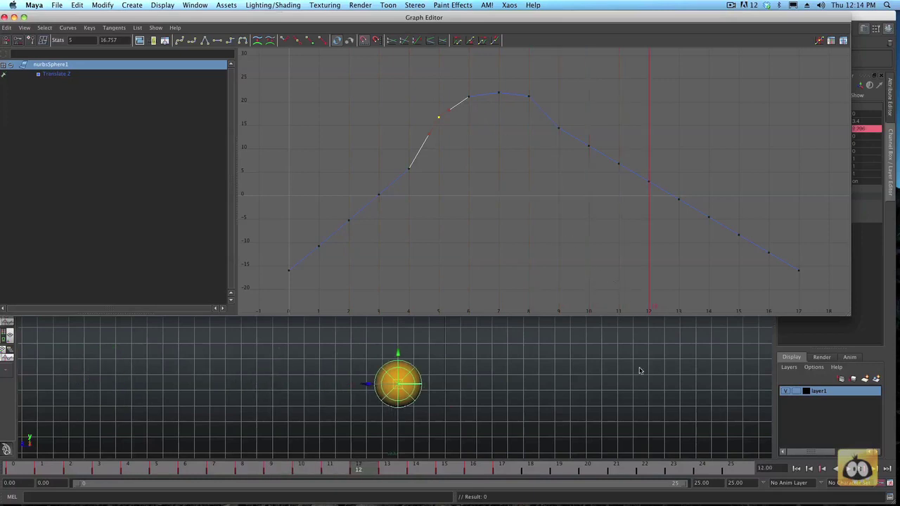
left_click(845, 469)
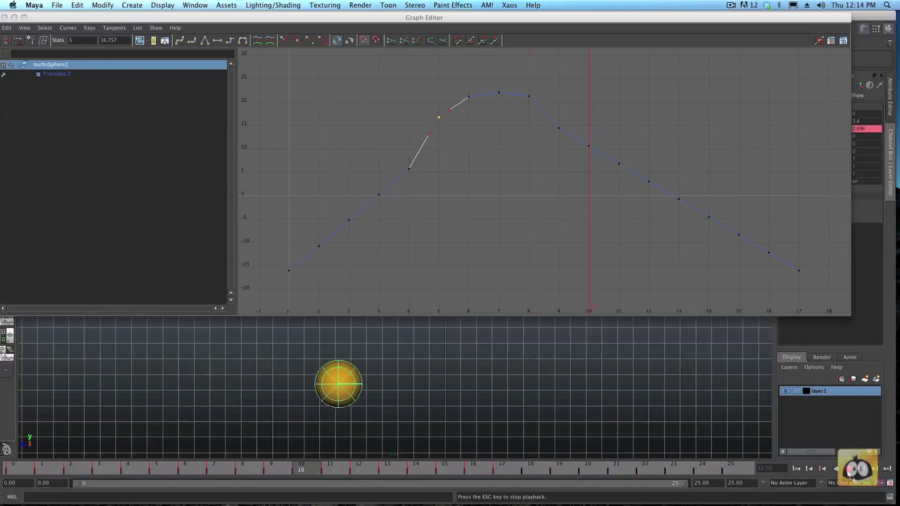
left_click(850, 470)
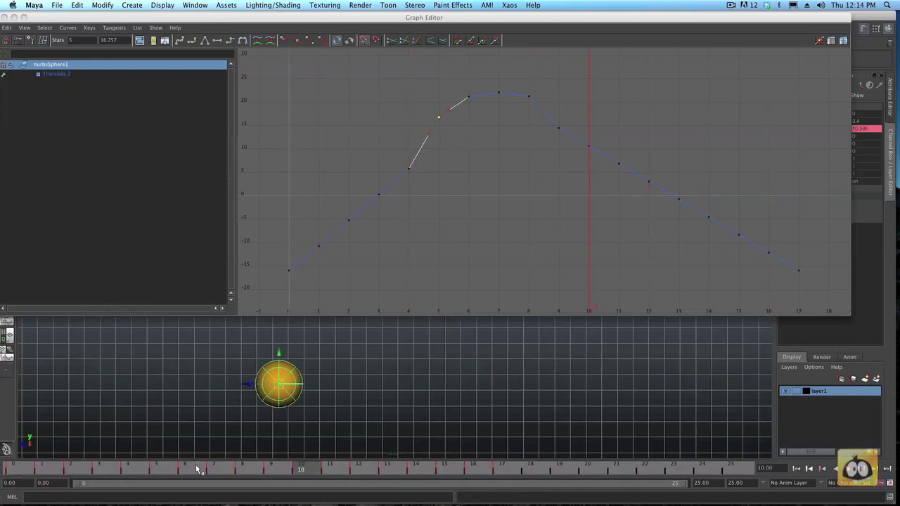
left_click_drag(198, 470, 215, 484)
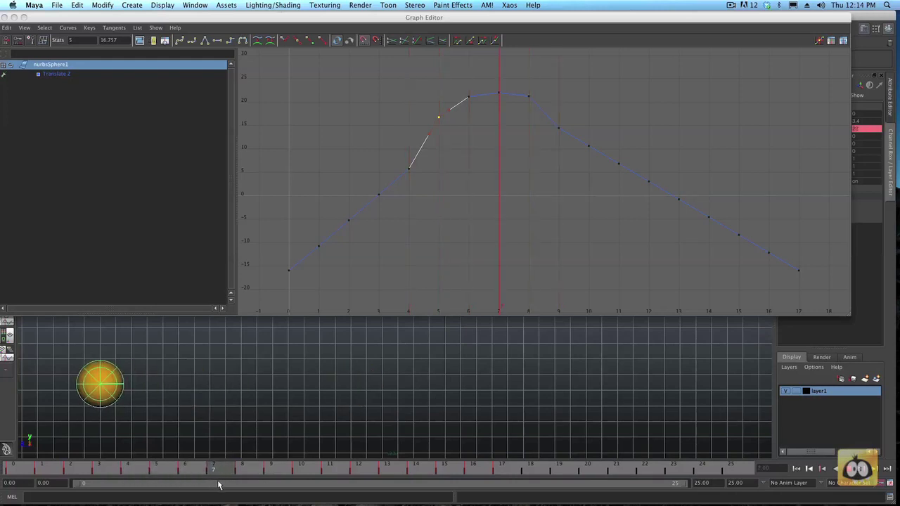
left_click_drag(229, 484, 281, 487)
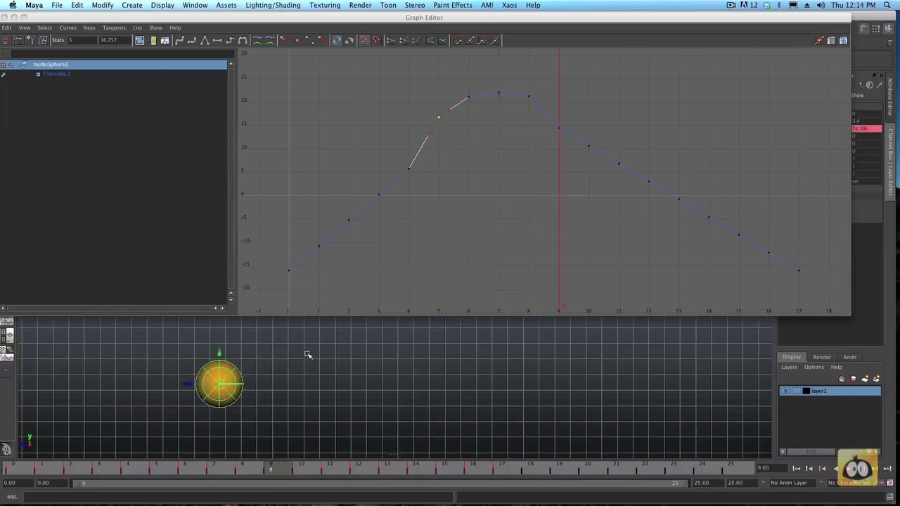
left_click_drag(70, 468, 29, 472)
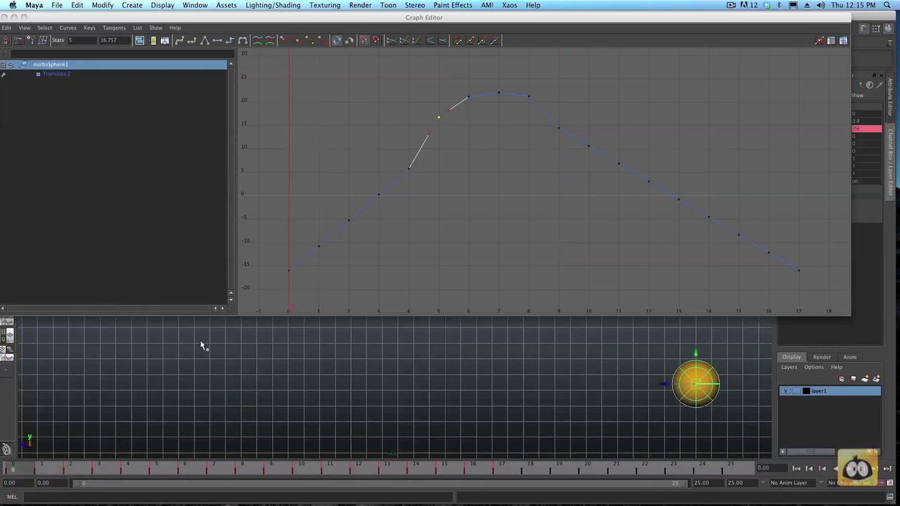
key("period")
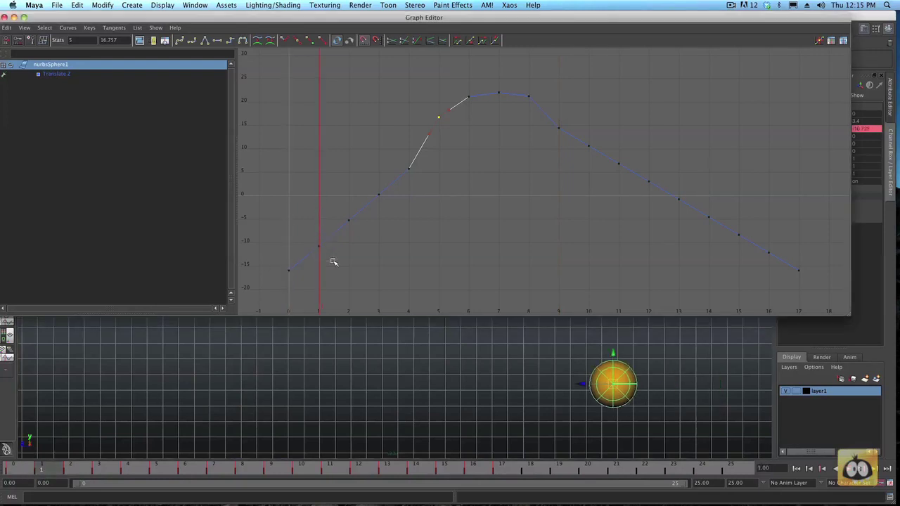
Lower the frame 1 key and drop the frame 2 key to -11.957 to ease the takeoff
middle_click_drag(333, 258, 335, 278)
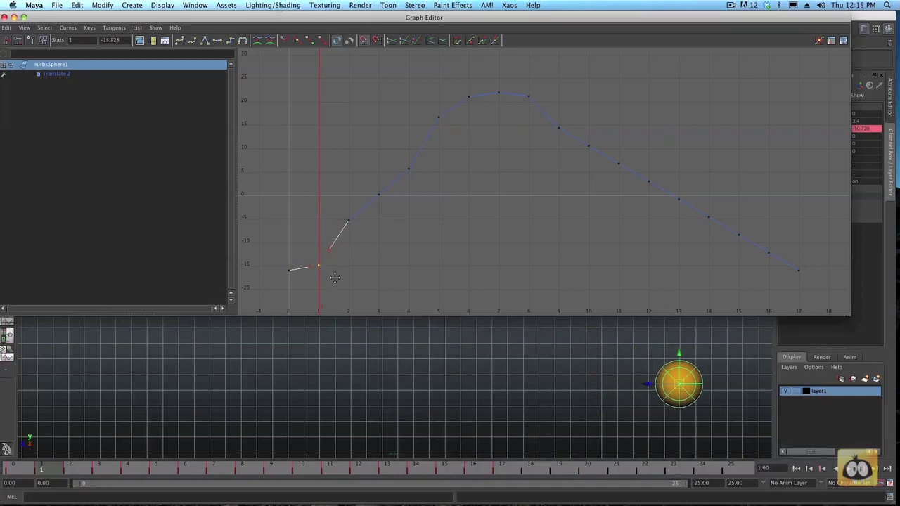
key("comma")
key("period")
key("comma")
key("period")
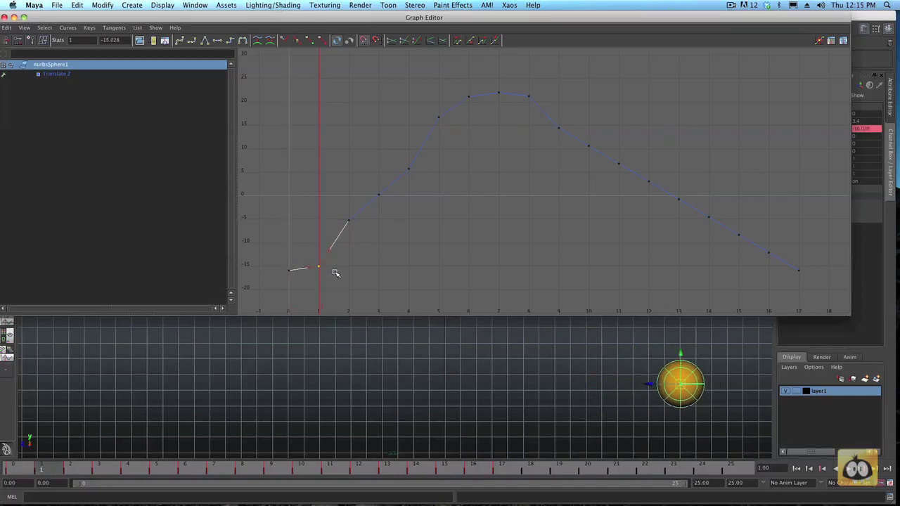
key("comma")
key("period")
key("comma")
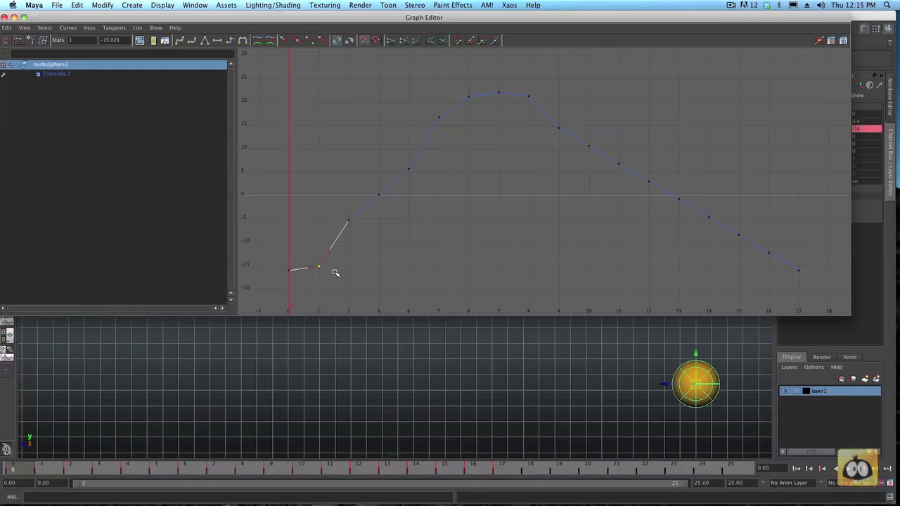
key("period")
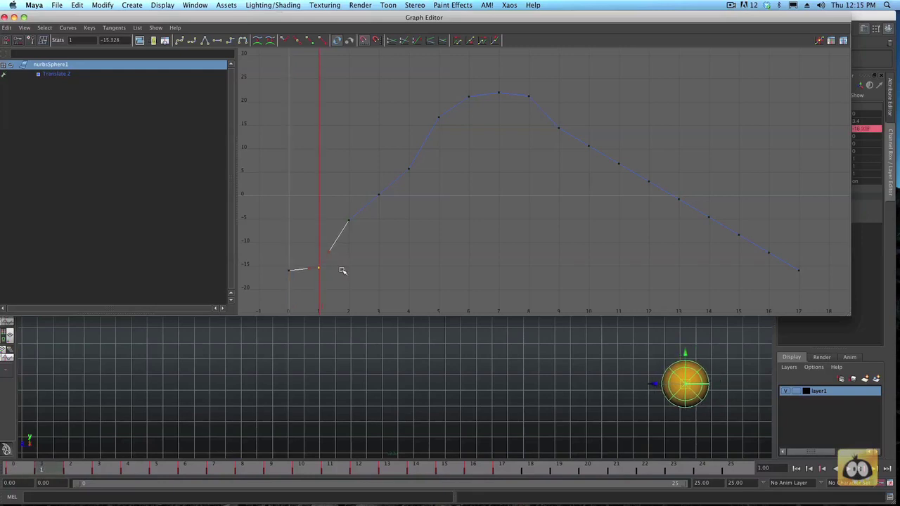
key("period")
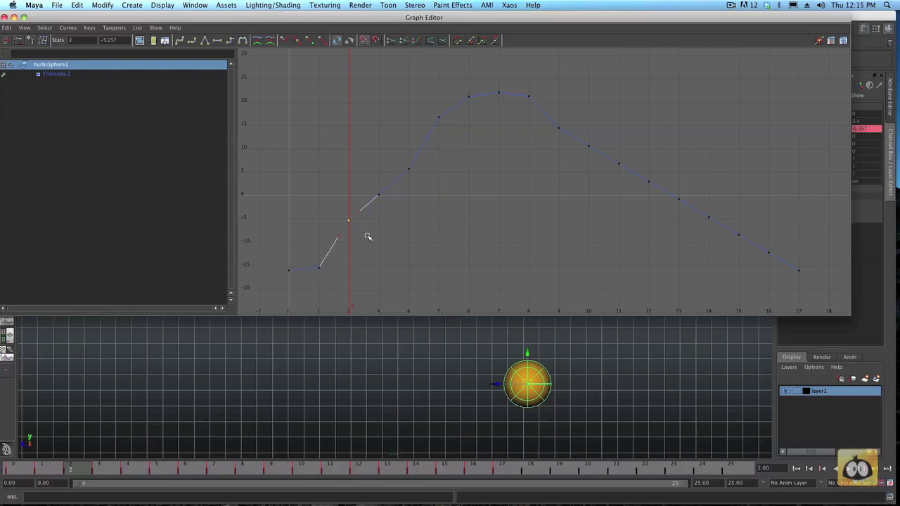
middle_click_drag(367, 237, 371, 266)
key("comma")
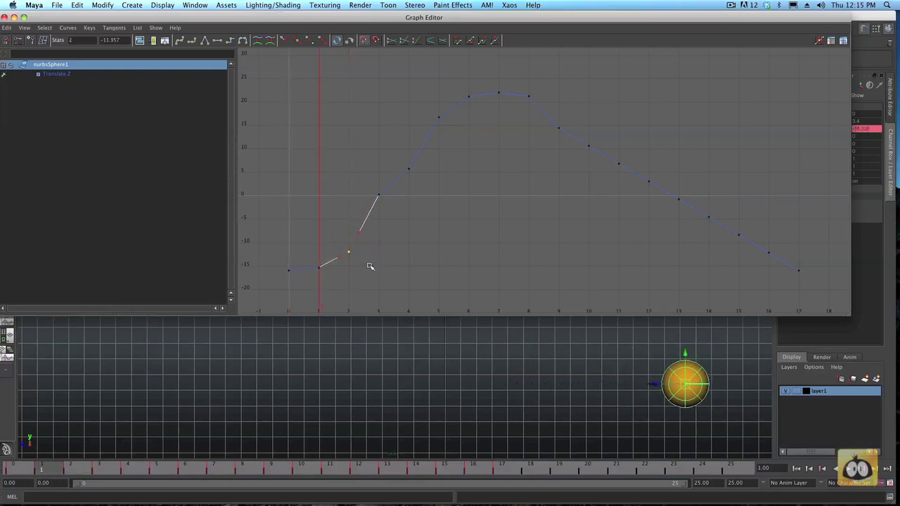
key("period")
key("period")
key("period")
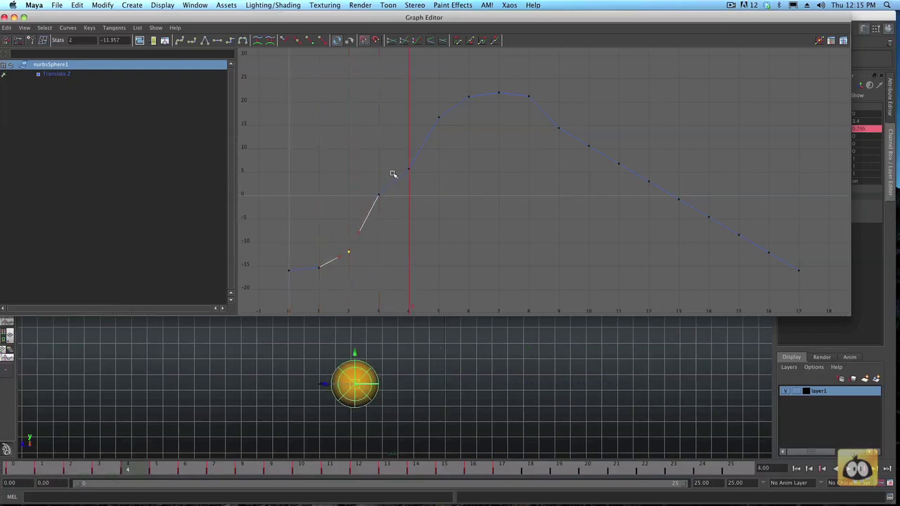
Raise the frame 4 key to 10.155 and step through frames 2–7 to check spacing
left_click_drag(434, 185, 401, 160)
middle_click_drag(430, 185, 431, 165)
key("comma")
key("comma")
key("comma")
key("comma")
key("period")
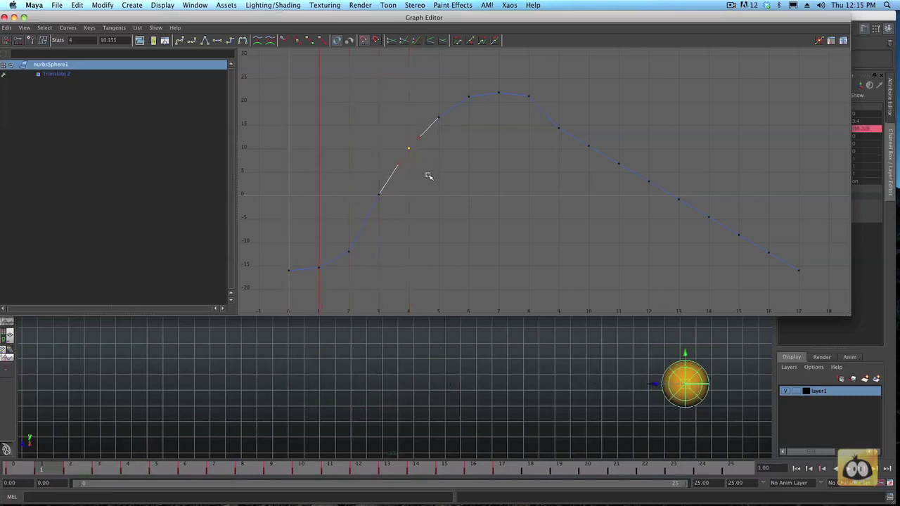
key("period")
key("period")
key("period")
key("period")
key("period")
key("period")
key("comma")
key("comma")
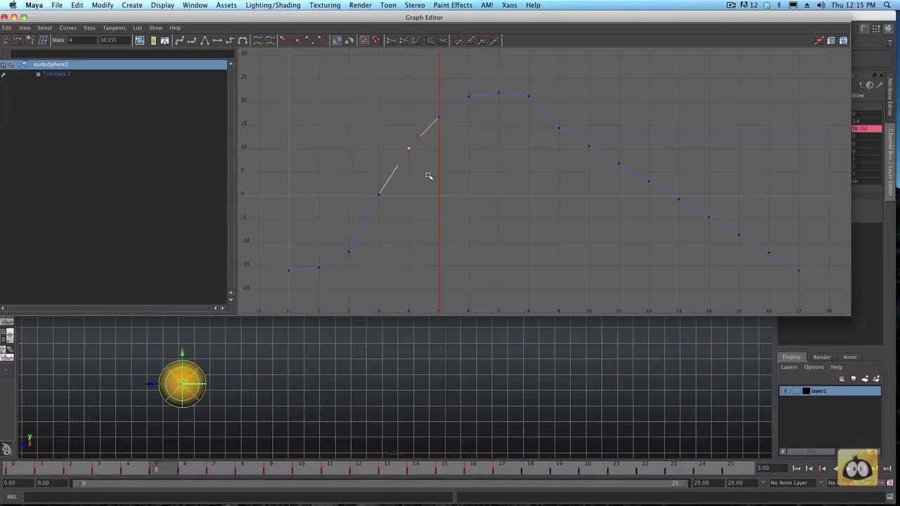
key("comma")
key("comma")
key("period")
key("period")
Raise the frame 5 key slightly to about 17.9 and review the early frames
middle_click_drag(454, 139, 453, 134)
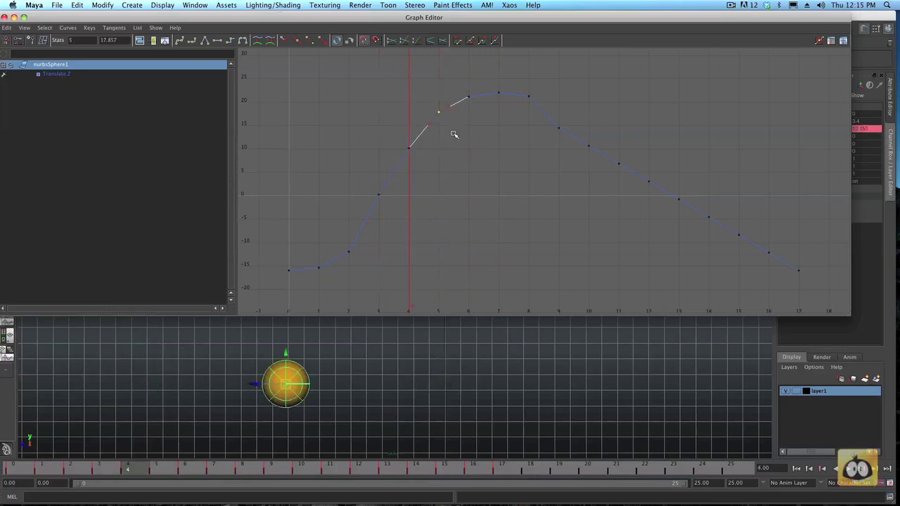
key("period")
key("period")
key("comma")
key("comma")
key("comma")
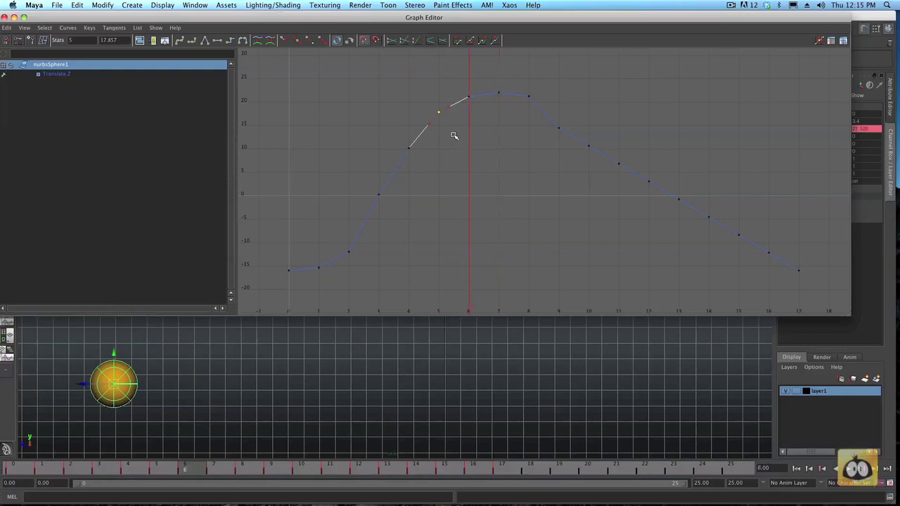
key("comma")
key("comma")
key("comma")
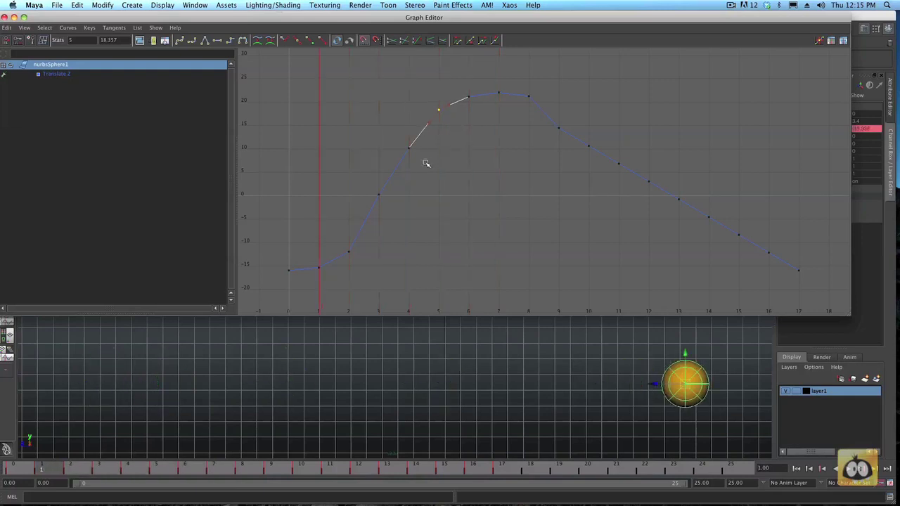
key("period")
key("period")
key("period")
Nudge the frame 4 key up to 11.555, then preview the motion from frame 0 to 9
key("comma")
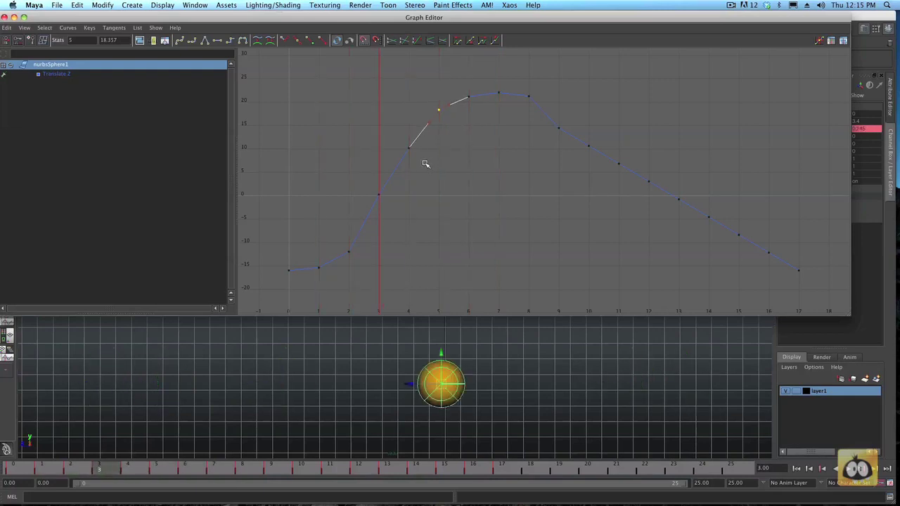
key("period")
middle_click_drag(417, 155, 417, 150)
key("comma")
key("comma")
key("comma")
key("comma")
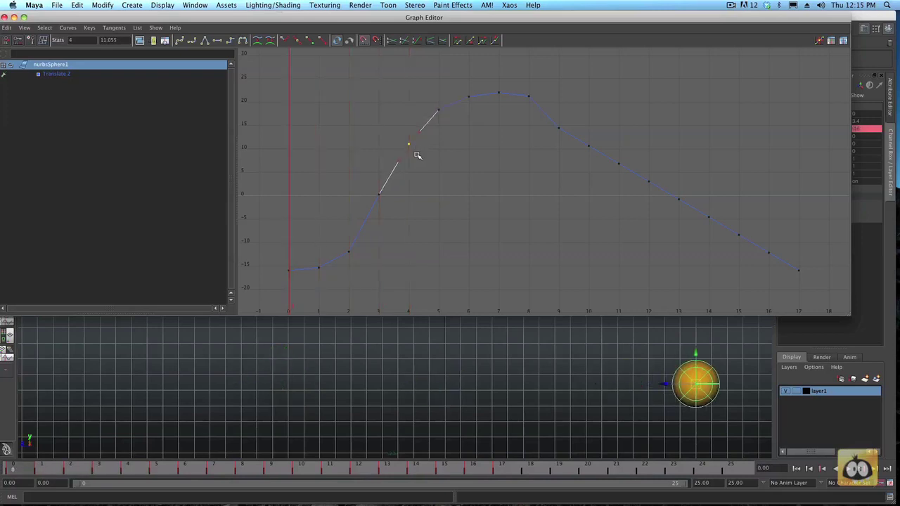
key("period")
key("period")
key("period")
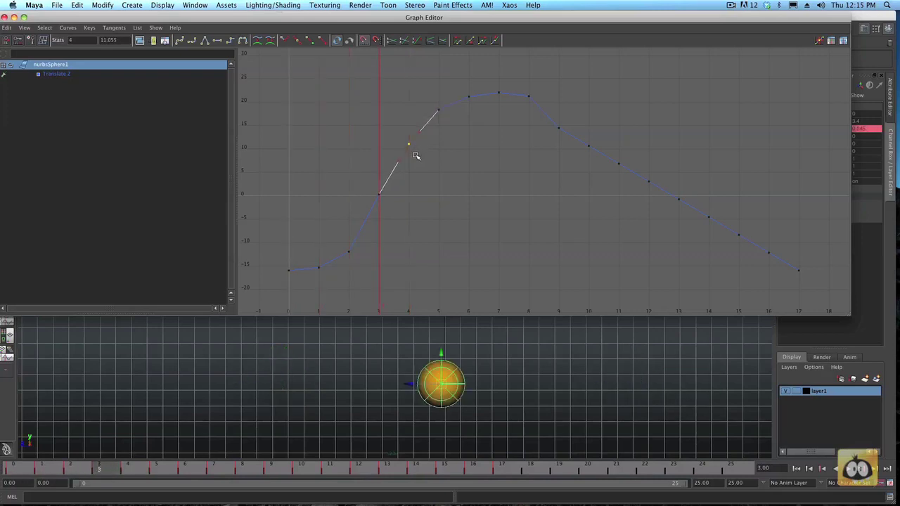
key("period")
key("comma")
key("comma")
key("comma")
key("comma")
key("period")
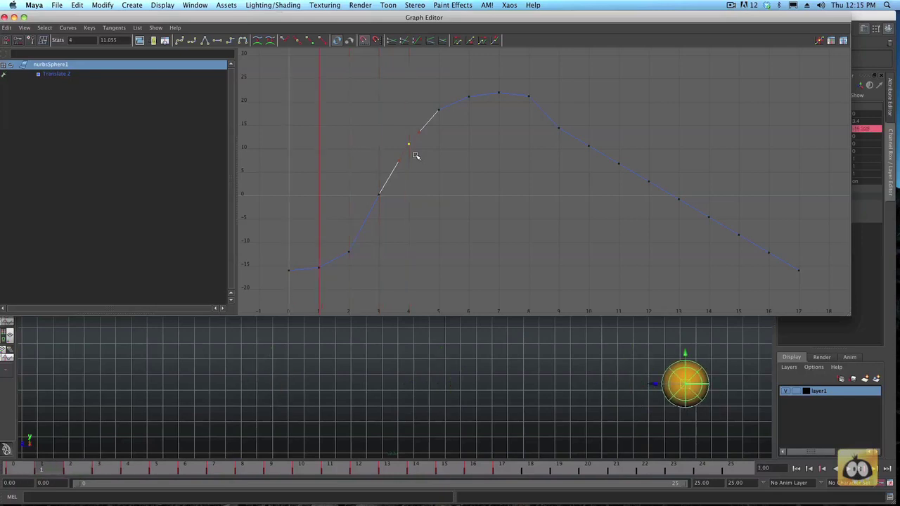
key("period")
key("period")
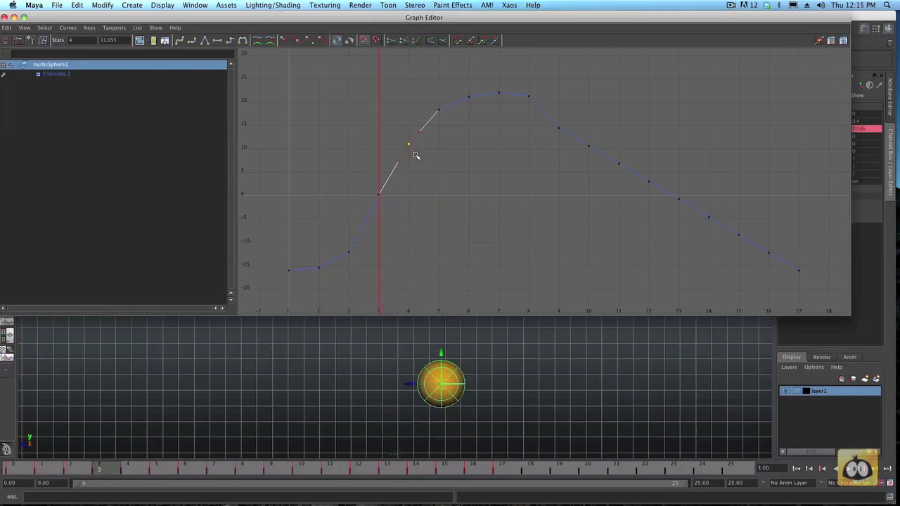
key("period")
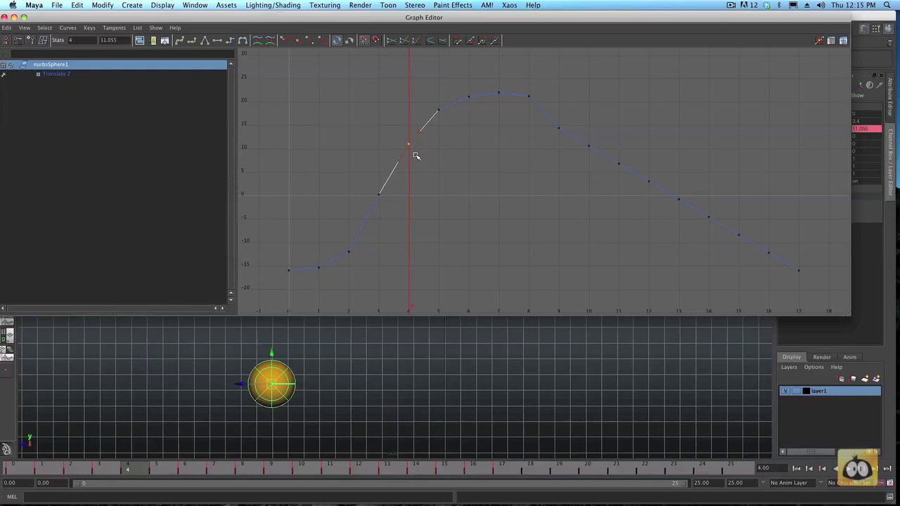
middle_click_drag(416, 151, 416, 149)
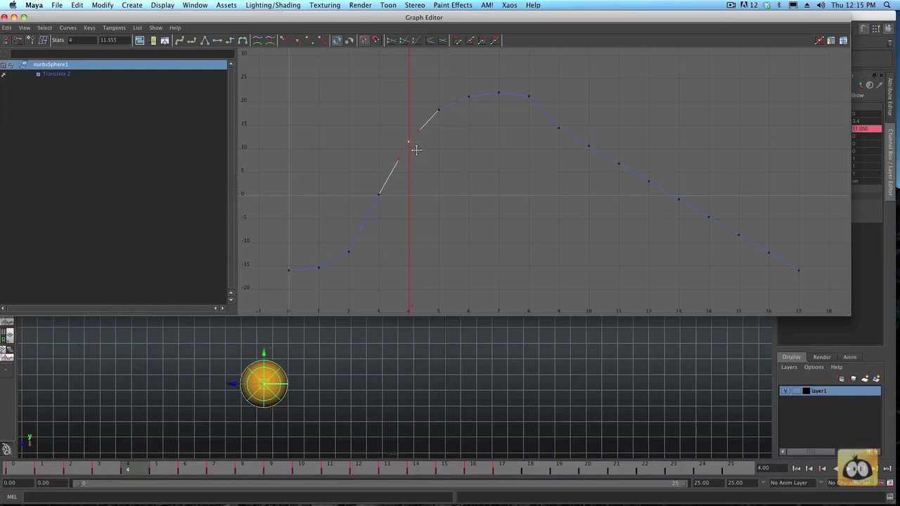
key("period")
key("period")
key("period")
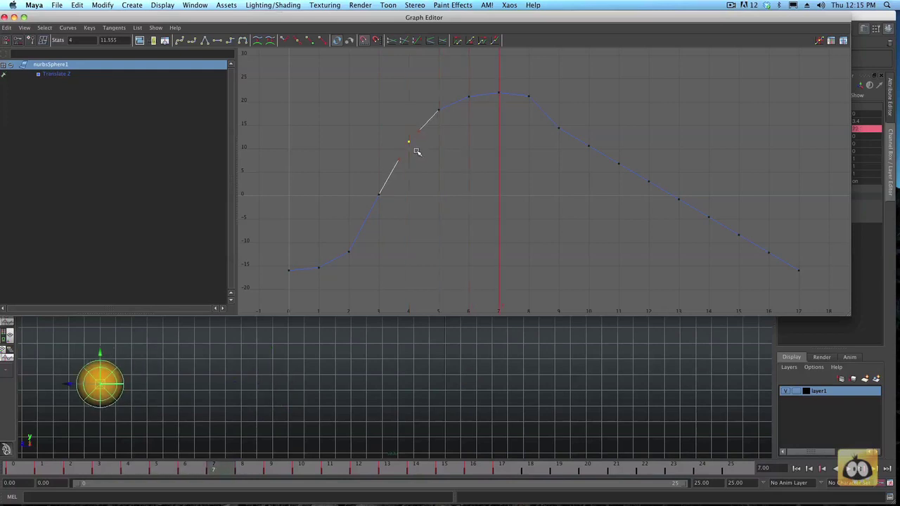
key("comma")
key("comma")
key("comma")
key("comma")
key("comma")
key("comma")
key("comma")
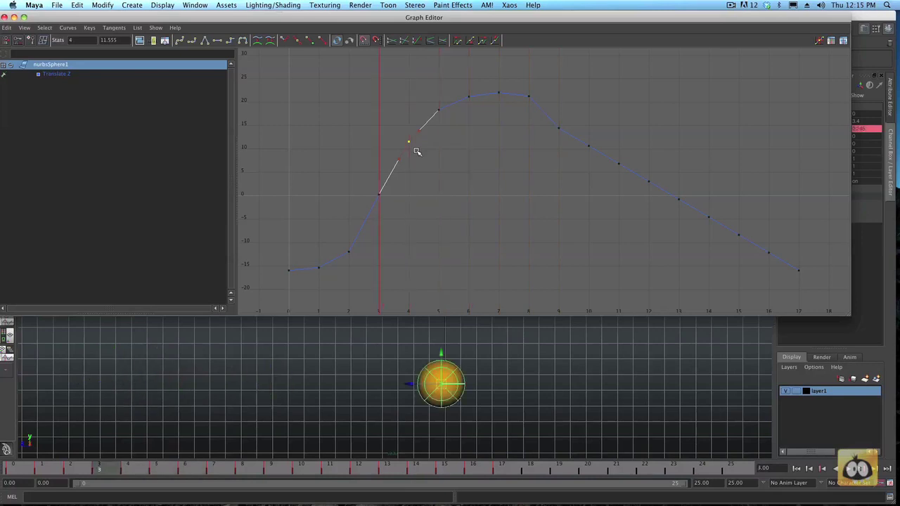
key("period")
key("period")
key("period")
key("period")
key("period")
key("period")
key("period")
key("period")
key("period")
key("period")
key("period")
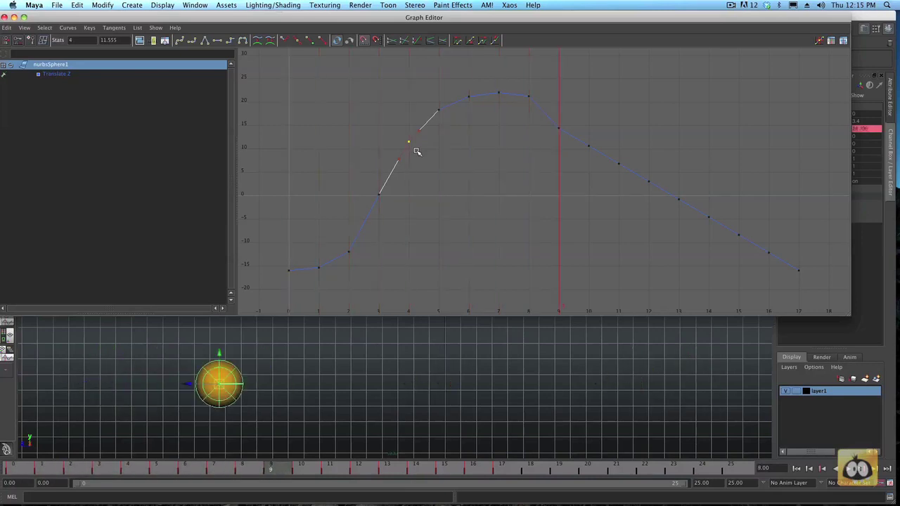
left_click_drag(21, 470, 119, 483)
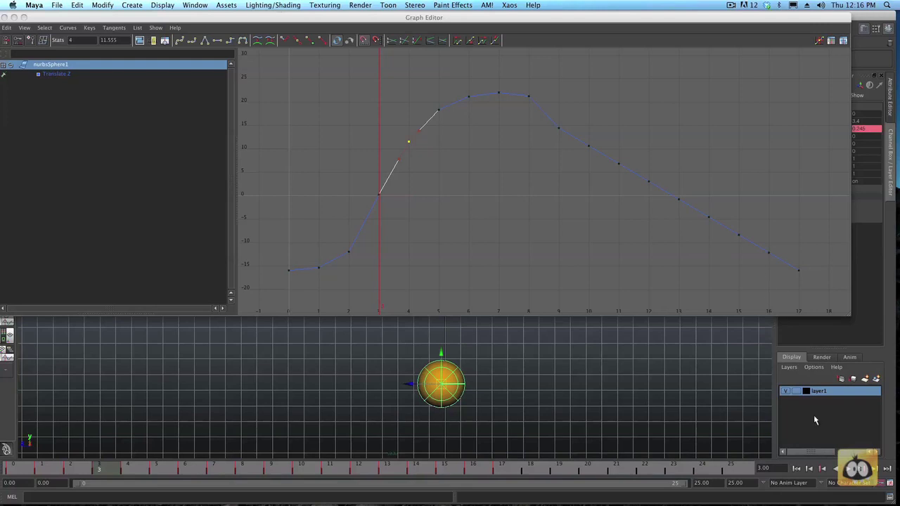
Play the bounce forward to review the eased climb into the frame 7 peak
left_click(848, 468)
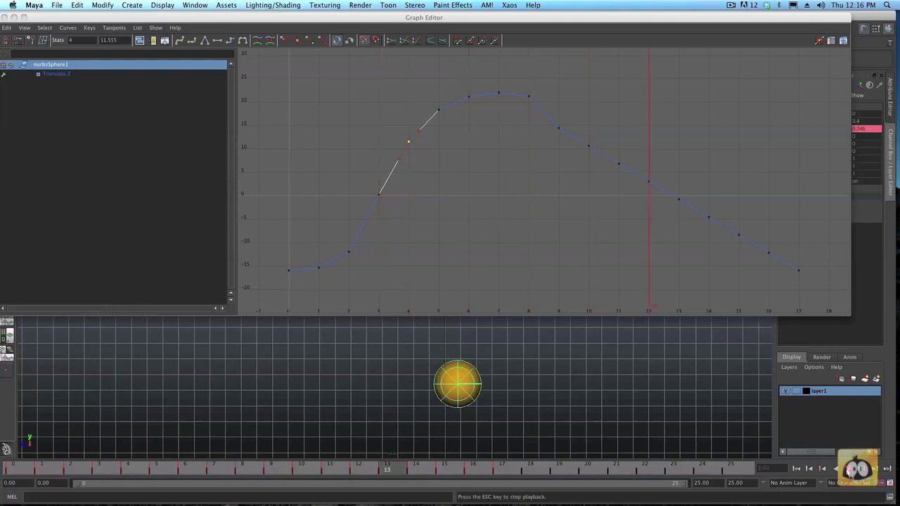